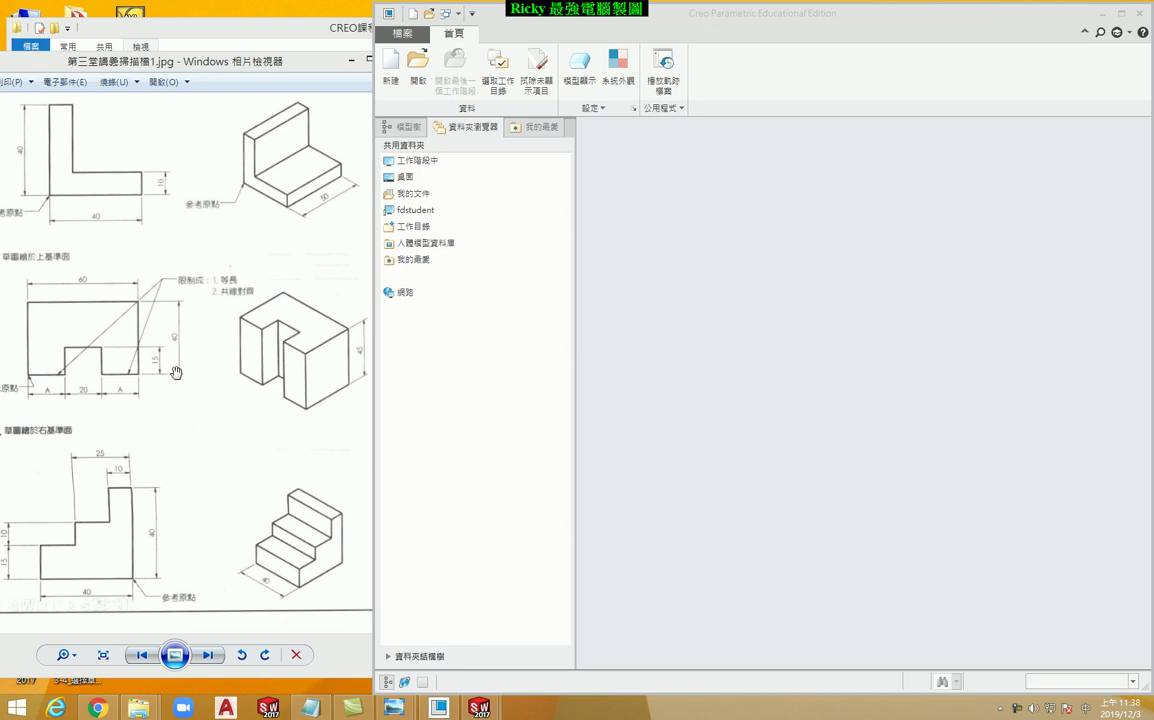
Create a new solid part named 1203-2.PRT.
{"action": "left_click", "coordinate": [390, 75]}
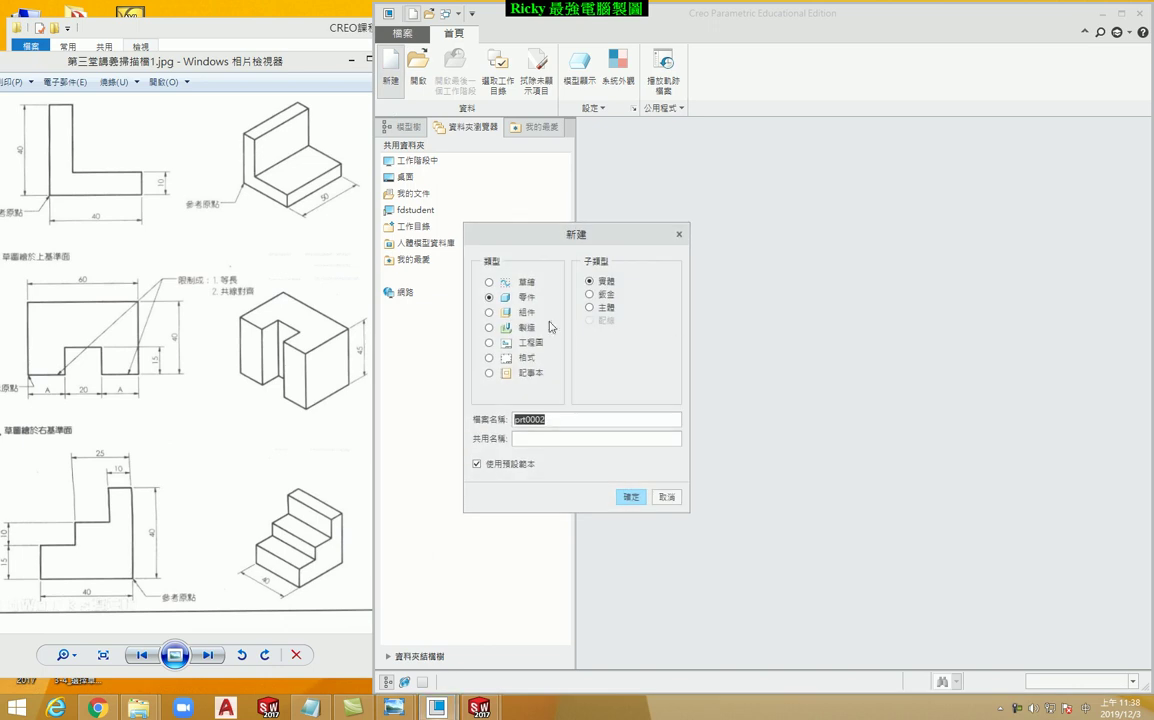
{"action": "type", "text": "1203-2"}
{"action": "key", "text": "Return"}
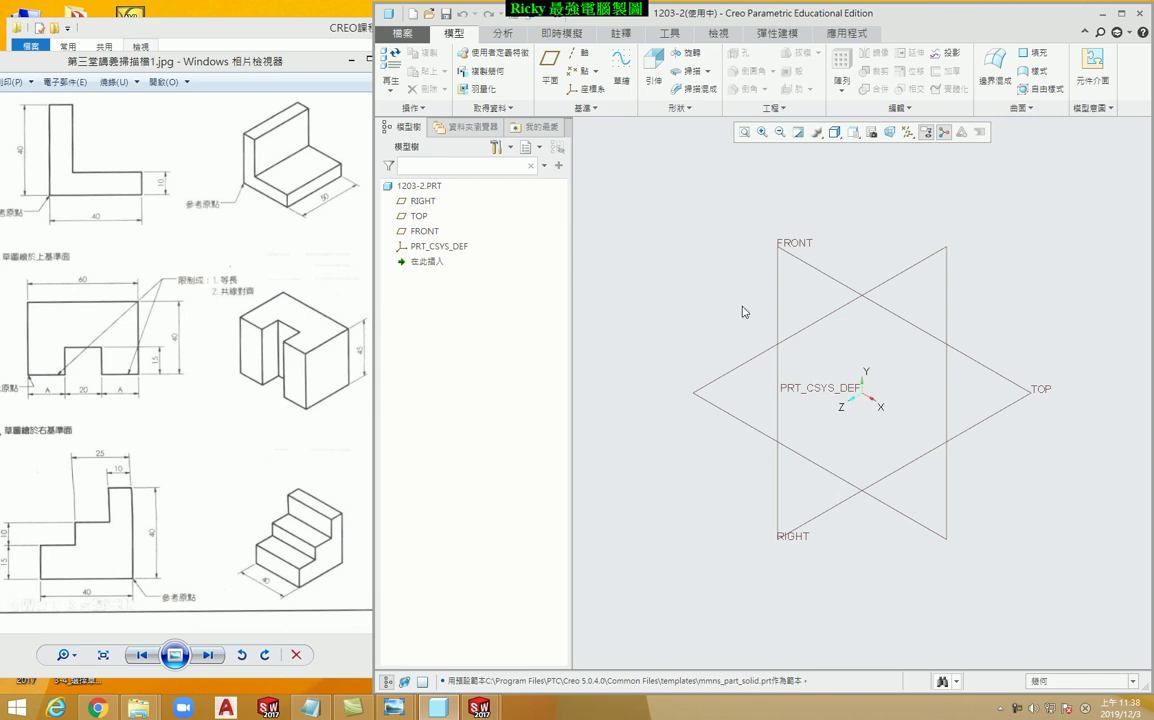
Start a sketch on the TOP datum plane, with RIGHT as the orientation reference.
{"action": "left_click", "coordinate": [622, 72]}
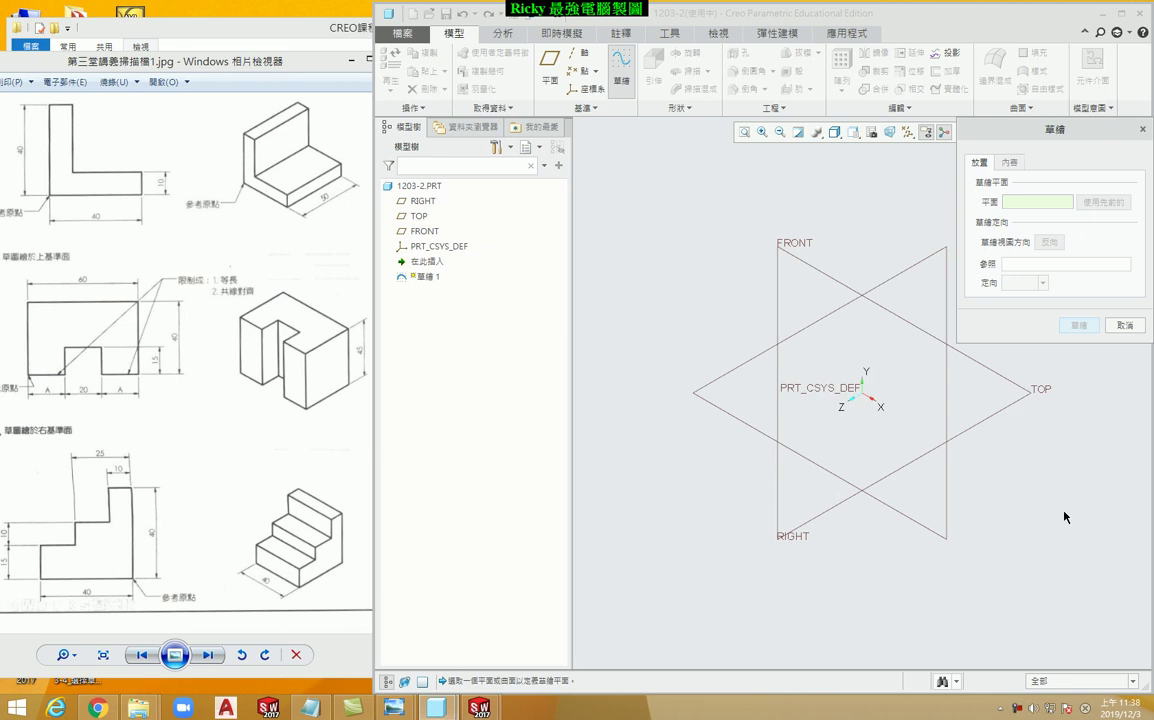
{"action": "mouse_move", "coordinate": [285, 189]}
{"action": "left_mouse_down"}
{"action": "mouse_move", "coordinate": [284, 301]}
{"action": "mouse_move", "coordinate": [298, 282]}
{"action": "left_mouse_up"}
{"action": "left_click_drag", "start_coordinate": [78, 330], "coordinate": [96, 320]}
{"action": "key", "text": "Escape"}
{"action": "left_click", "coordinate": [1021, 408]}
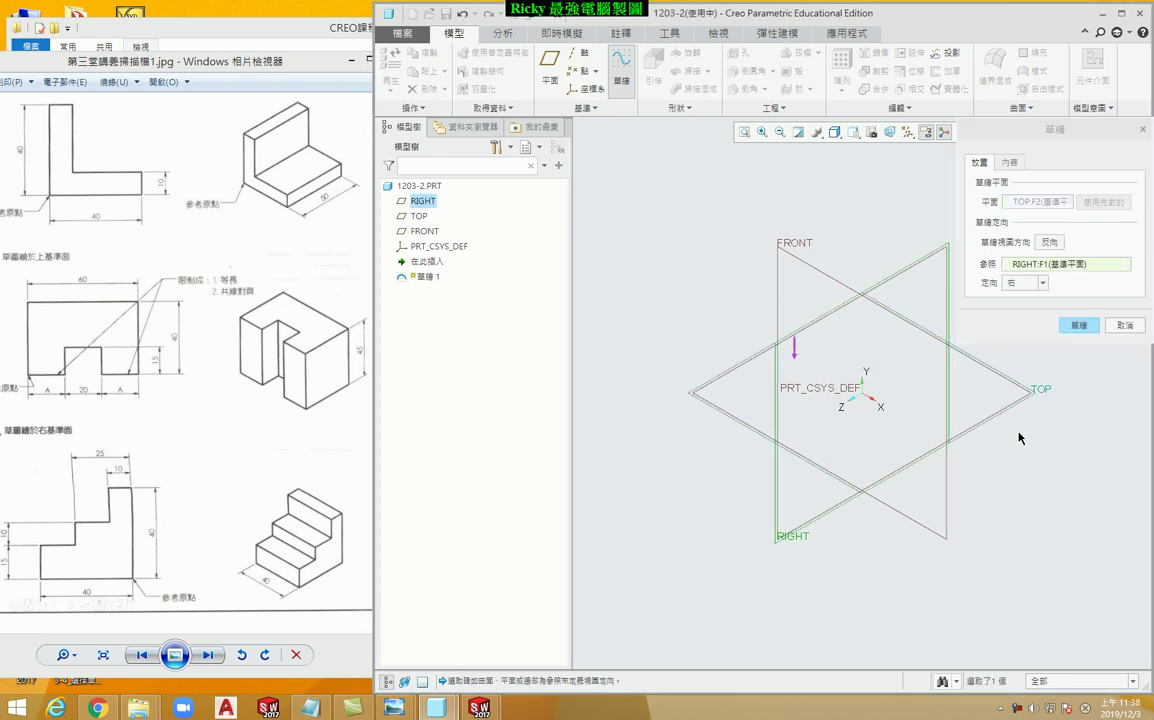
{"action": "left_click", "coordinate": [1079, 327]}
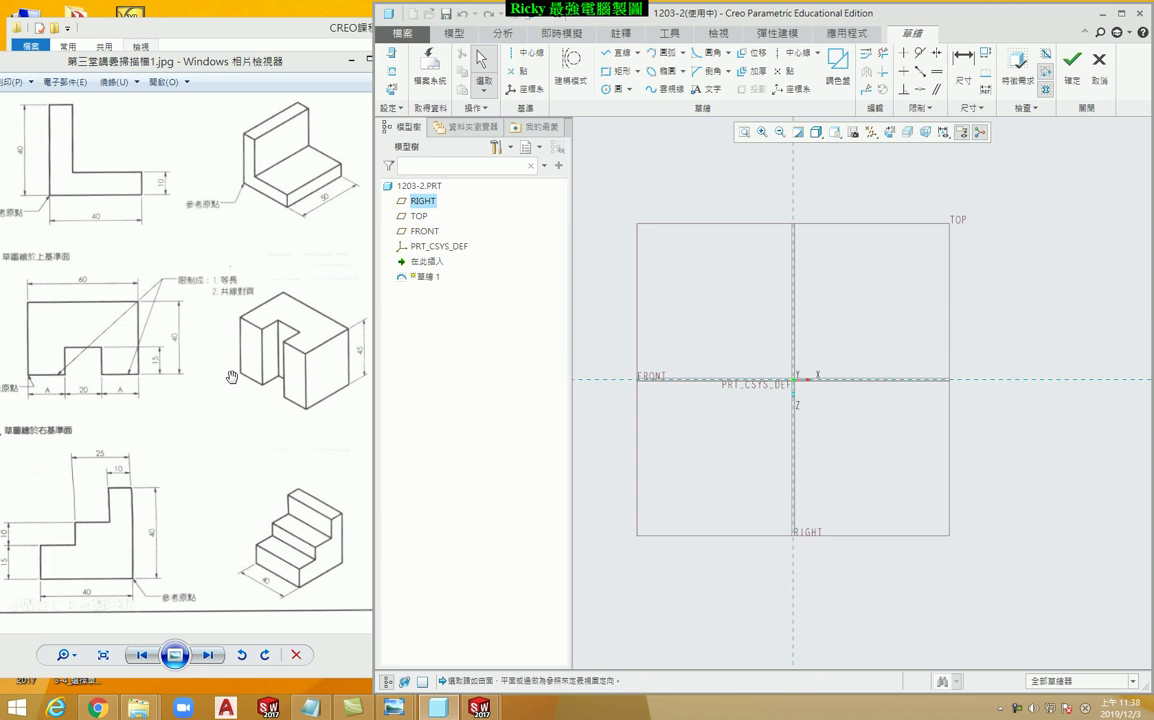
Draw an outer rectangle from the origin and a notch rectangle on its bottom edge.
{"action": "left_click", "coordinate": [611, 74]}
{"action": "left_click", "coordinate": [794, 380]}
{"action": "left_click", "coordinate": [968, 266]}
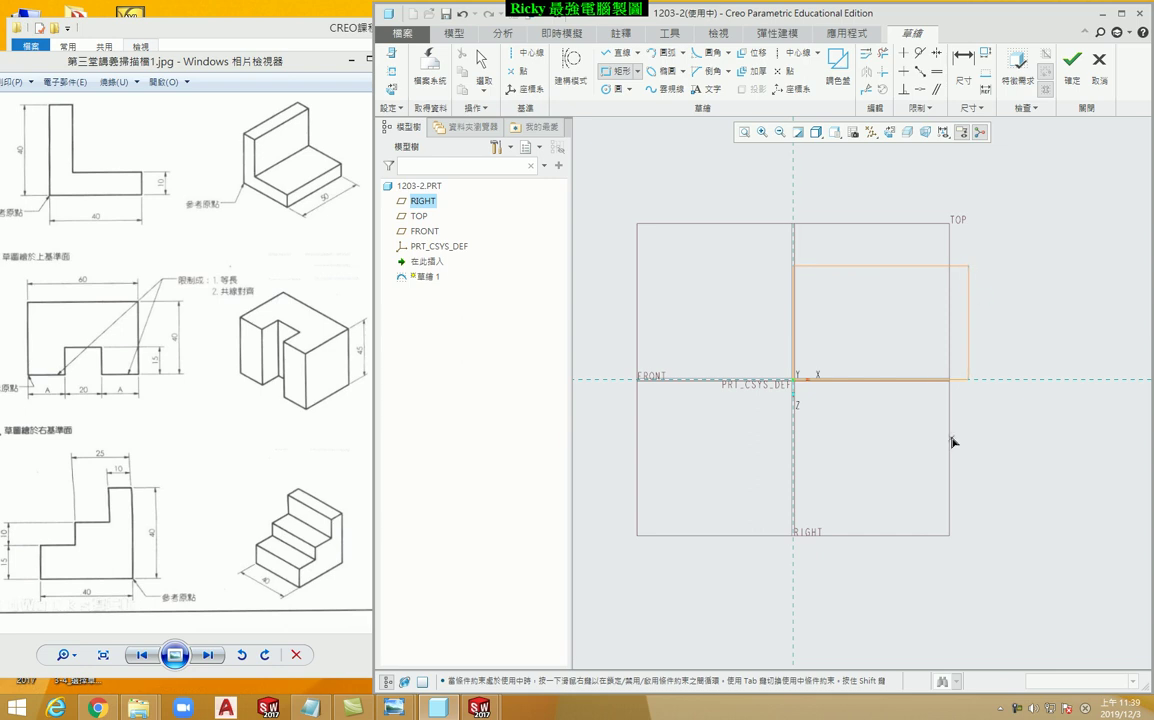
{"action": "scroll", "coordinate": [953, 442], "scroll_direction": "down", "scroll_amount": 2}
{"action": "left_click", "coordinate": [809, 391]}
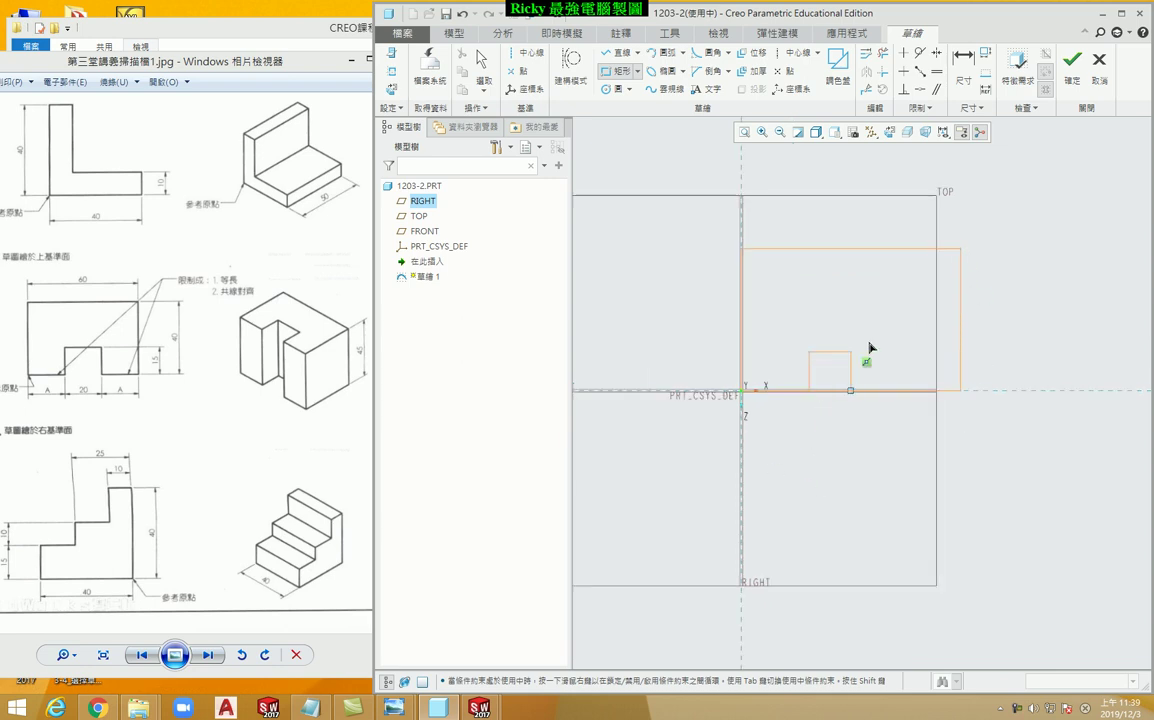
{"action": "left_click", "coordinate": [904, 321]}
Trim away the overlapping bottom edge segments to open the notch.
{"action": "left_click", "coordinate": [884, 54]}
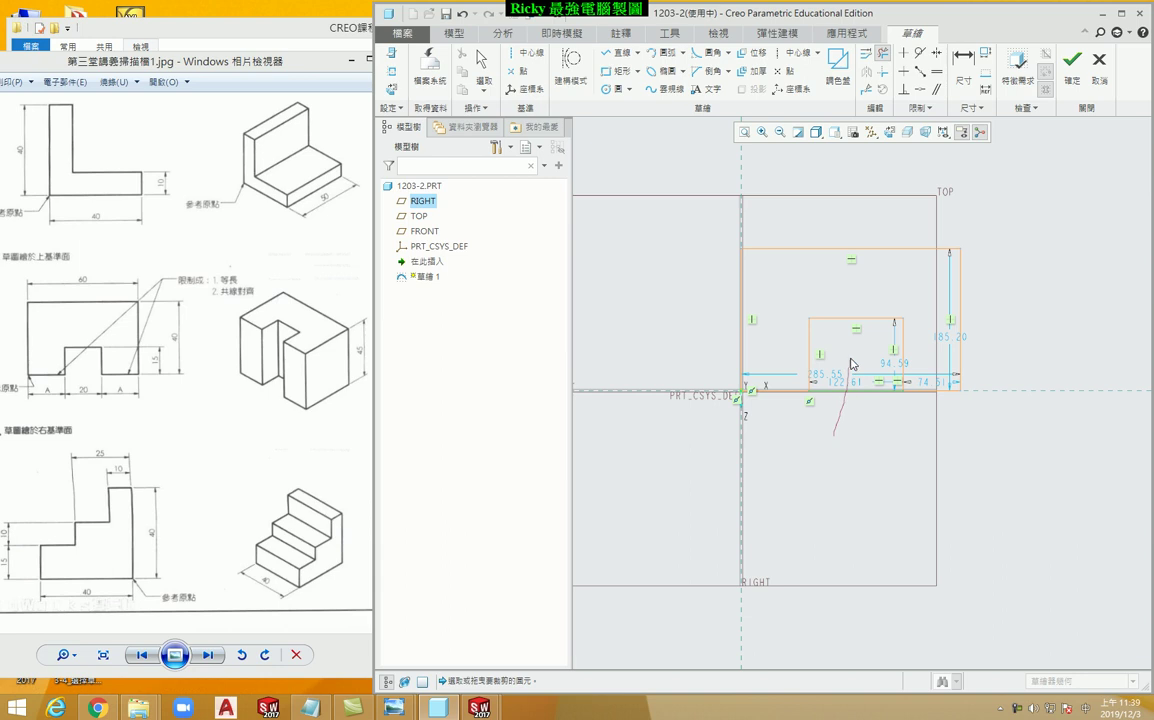
{"action": "left_click_drag", "start_coordinate": [838, 436], "coordinate": [856, 362]}
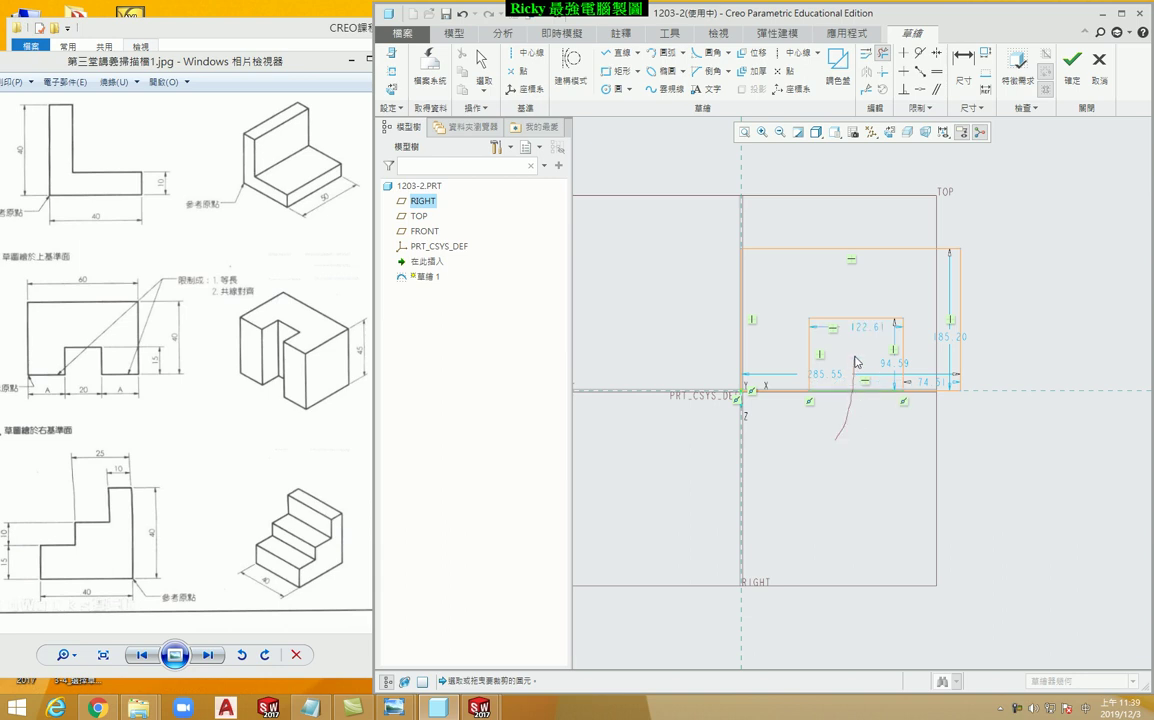
{"action": "middle_click", "coordinate": [1005, 394]}
{"action": "scroll", "coordinate": [985, 345], "scroll_direction": "up", "scroll_amount": 1}
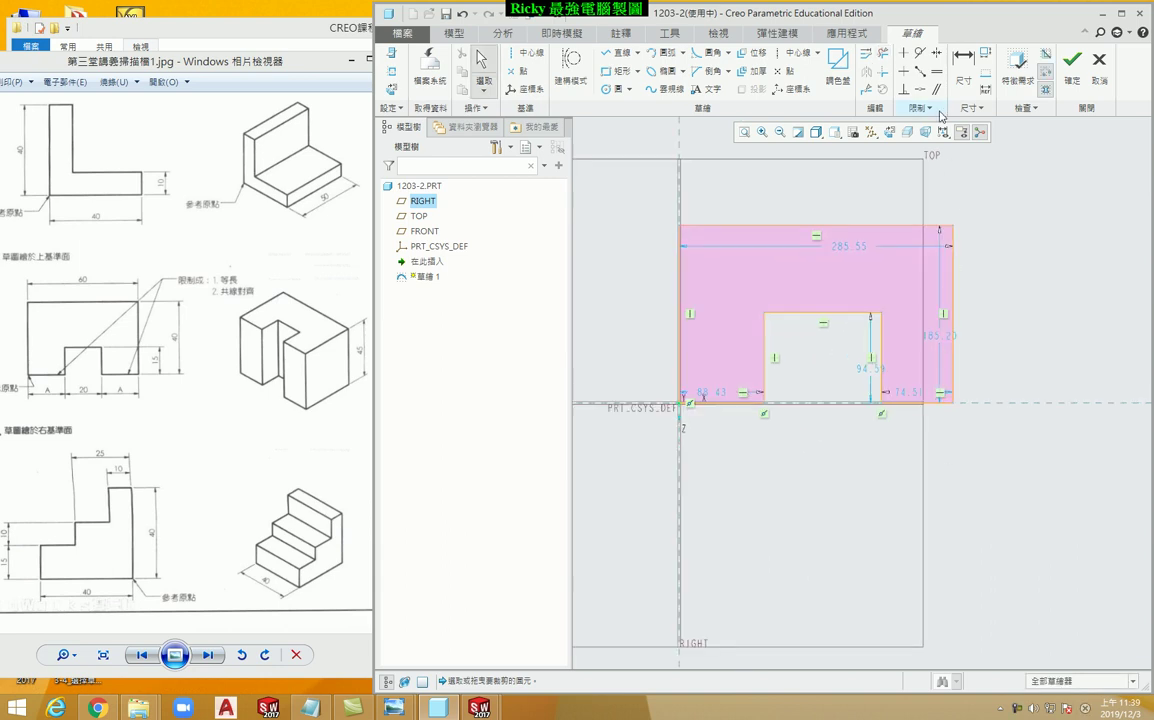
Constrain the two bottom edge segments to equal length.
{"action": "left_click", "coordinate": [937, 73]}
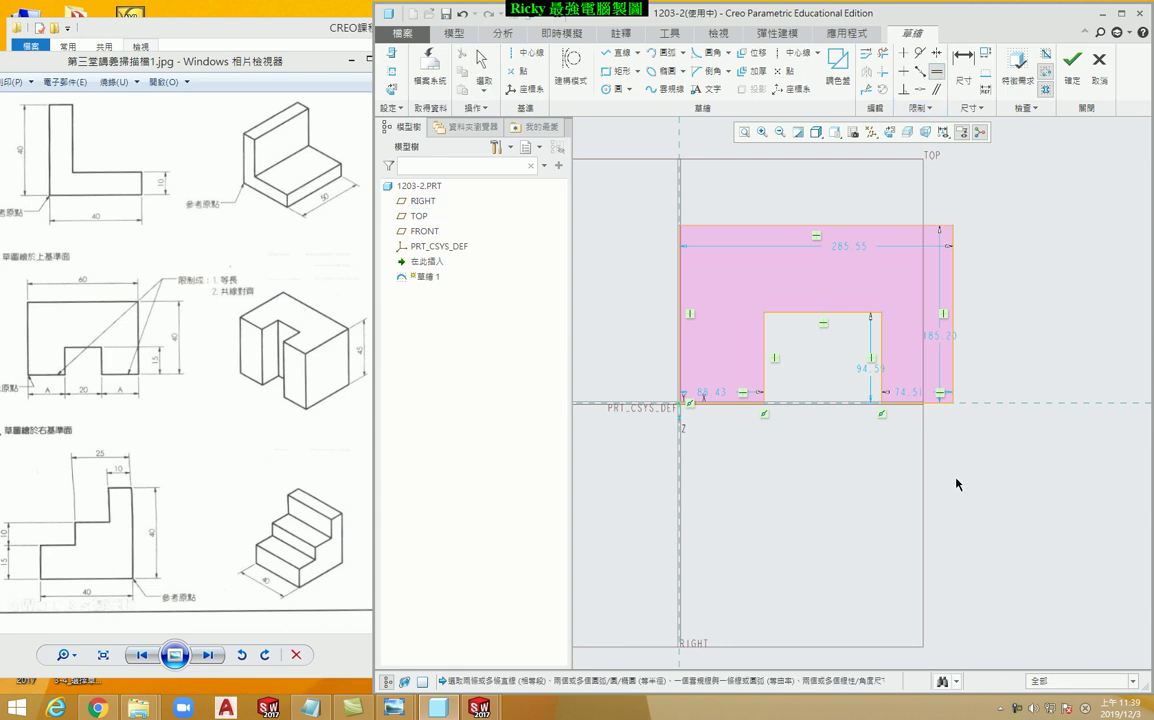
{"action": "left_click", "coordinate": [912, 404]}
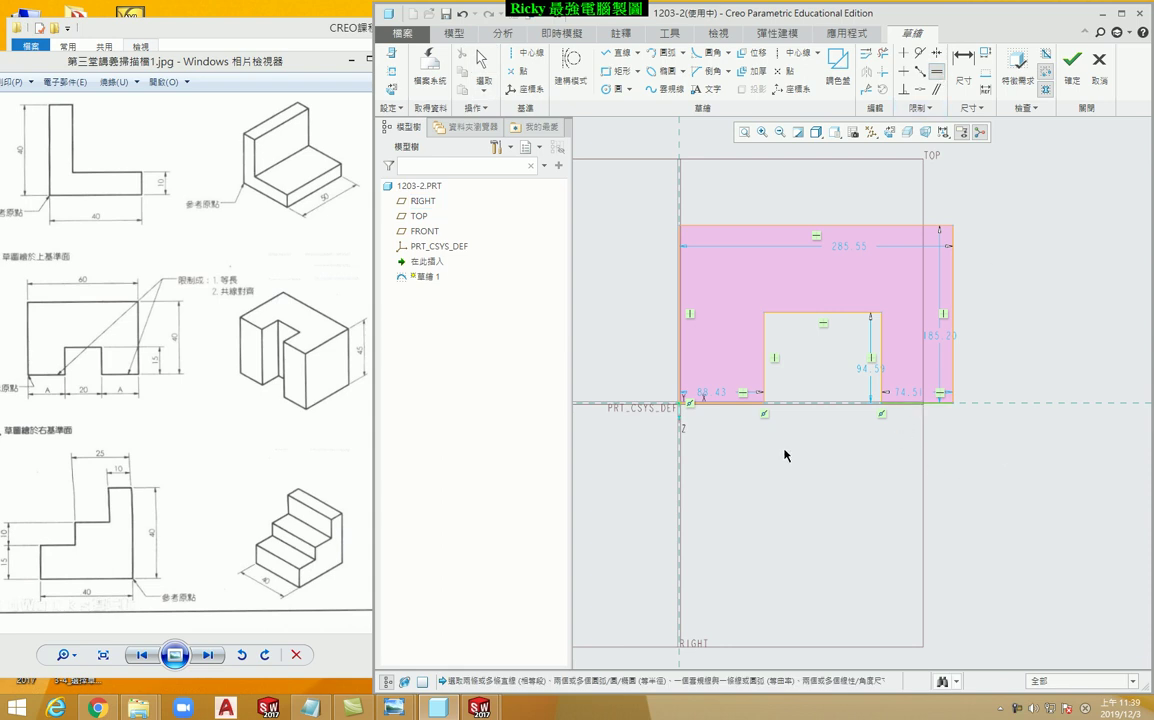
{"action": "left_click", "coordinate": [732, 403]}
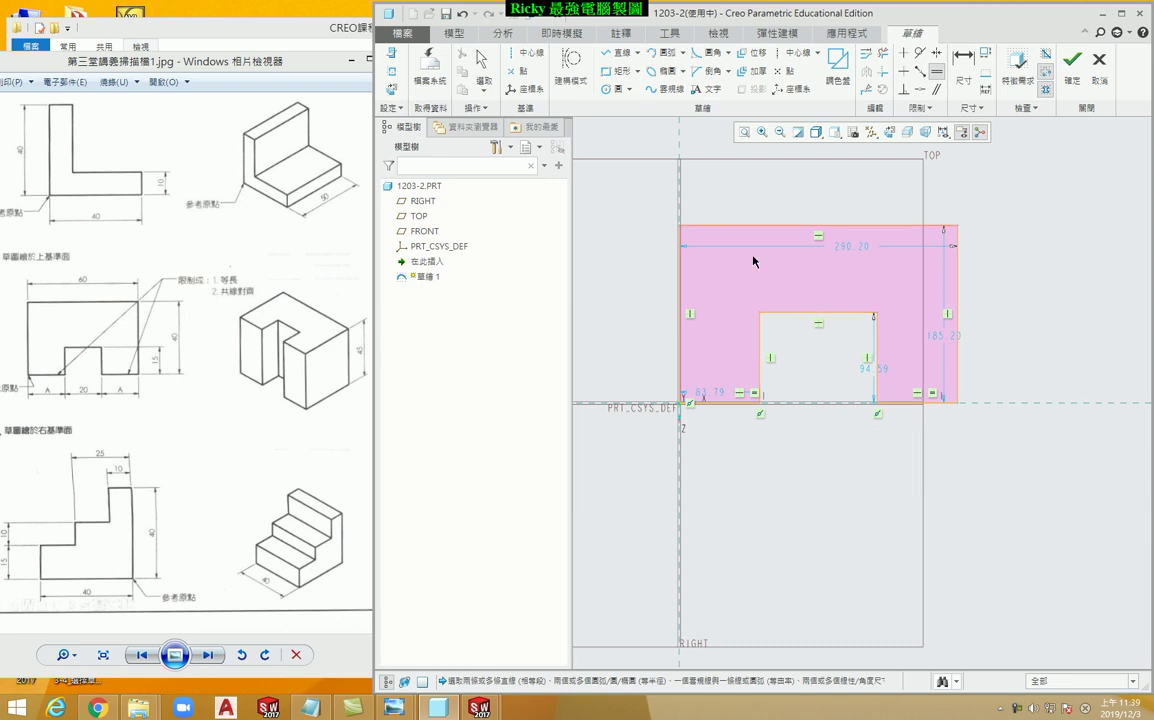
Dimension overall width 290.20, height 185.20, notch width 122.61 and notch depth 94.59.
{"action": "left_click", "coordinate": [965, 58]}
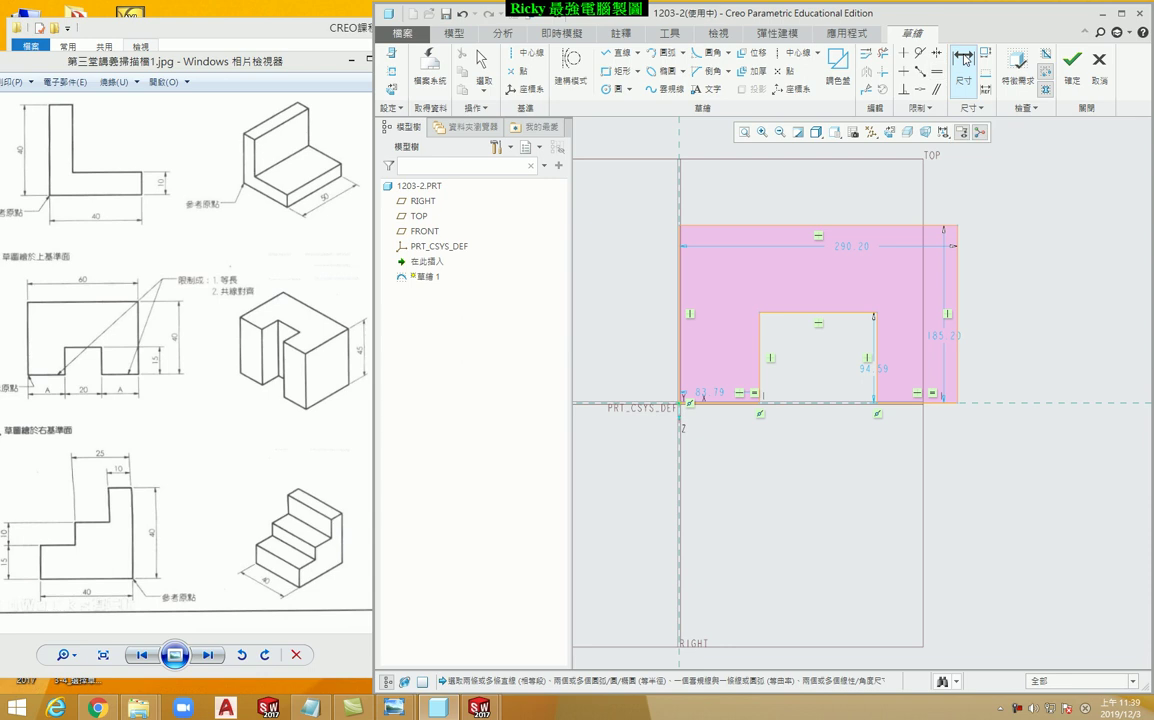
{"action": "left_click", "coordinate": [775, 226]}
{"action": "middle_click", "coordinate": [773, 184]}
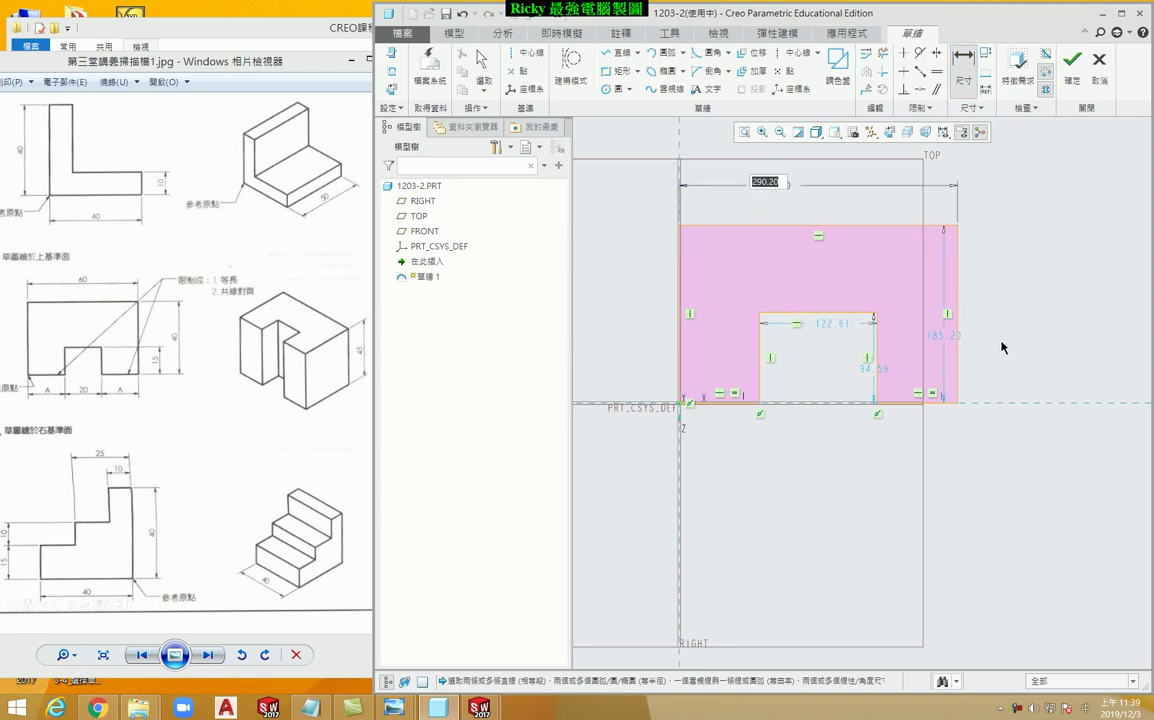
{"action": "key", "text": "Return"}
{"action": "middle_click", "coordinate": [1030, 290]}
{"action": "left_click", "coordinate": [817, 313]}
{"action": "middle_click", "coordinate": [814, 277]}
{"action": "left_click", "coordinate": [877, 340]}
{"action": "middle_click", "coordinate": [976, 340]}
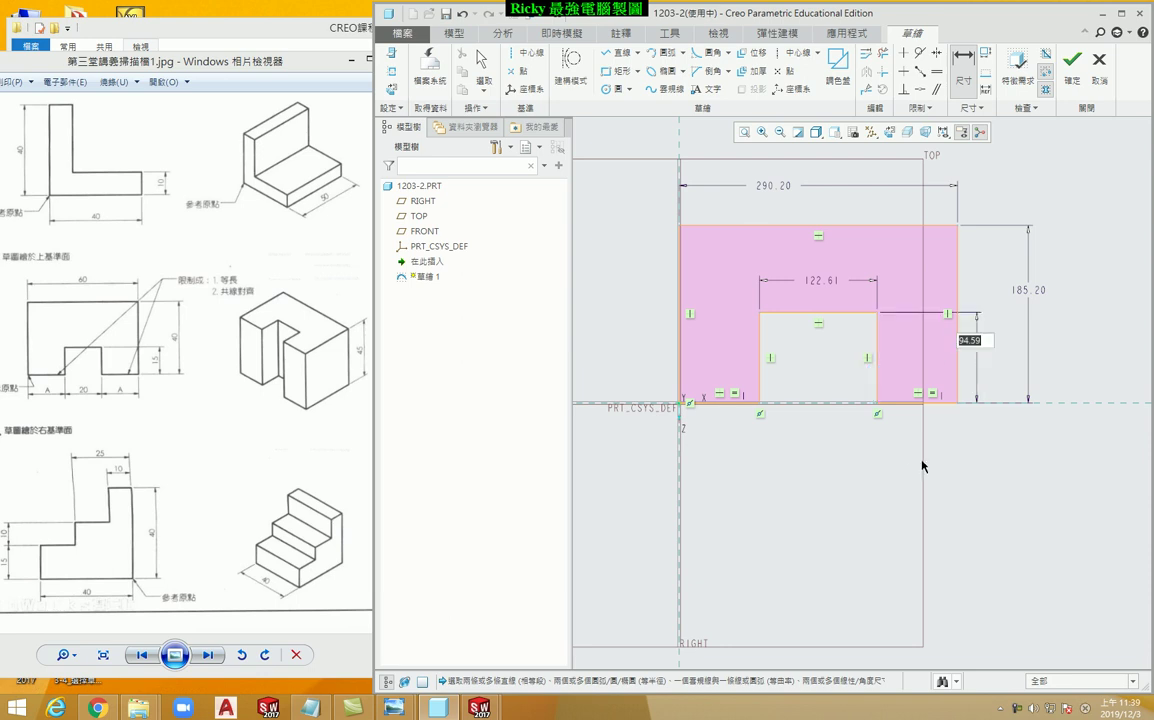
{"action": "middle_click", "coordinate": [862, 437]}
{"action": "scroll", "coordinate": [813, 460], "scroll_direction": "down", "scroll_amount": 2}
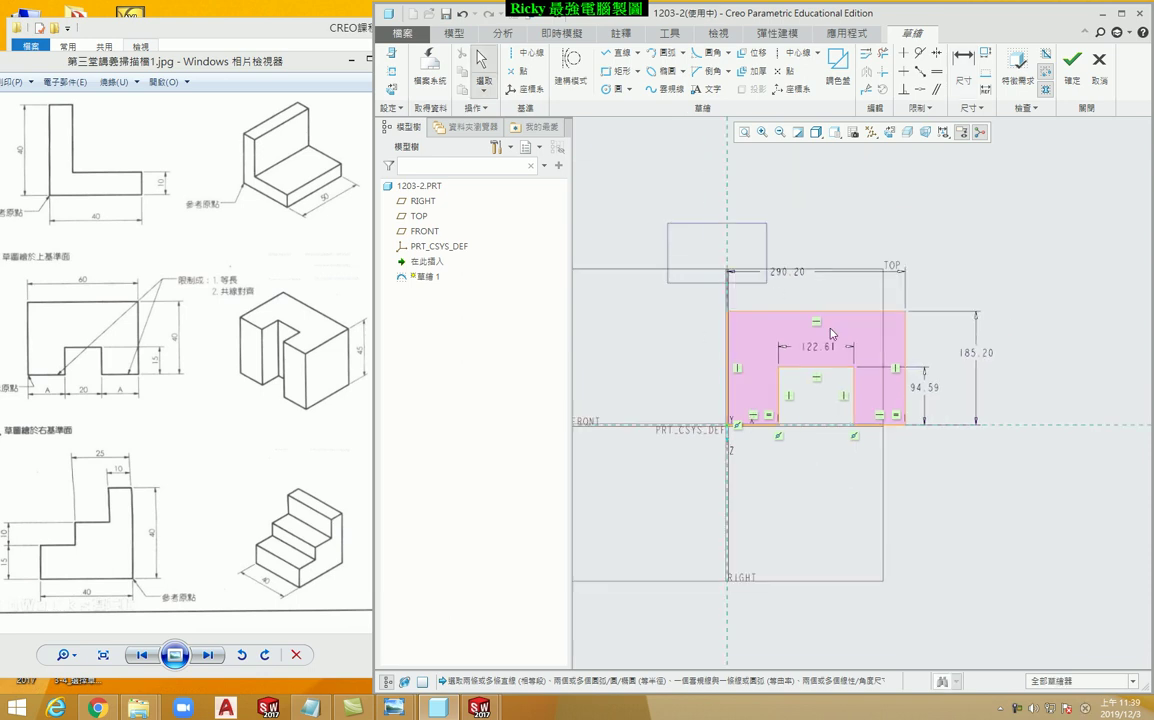
Edit all selected sketch dimensions together with Regenerate turned off.
{"action": "right_click", "coordinate": [937, 469]}
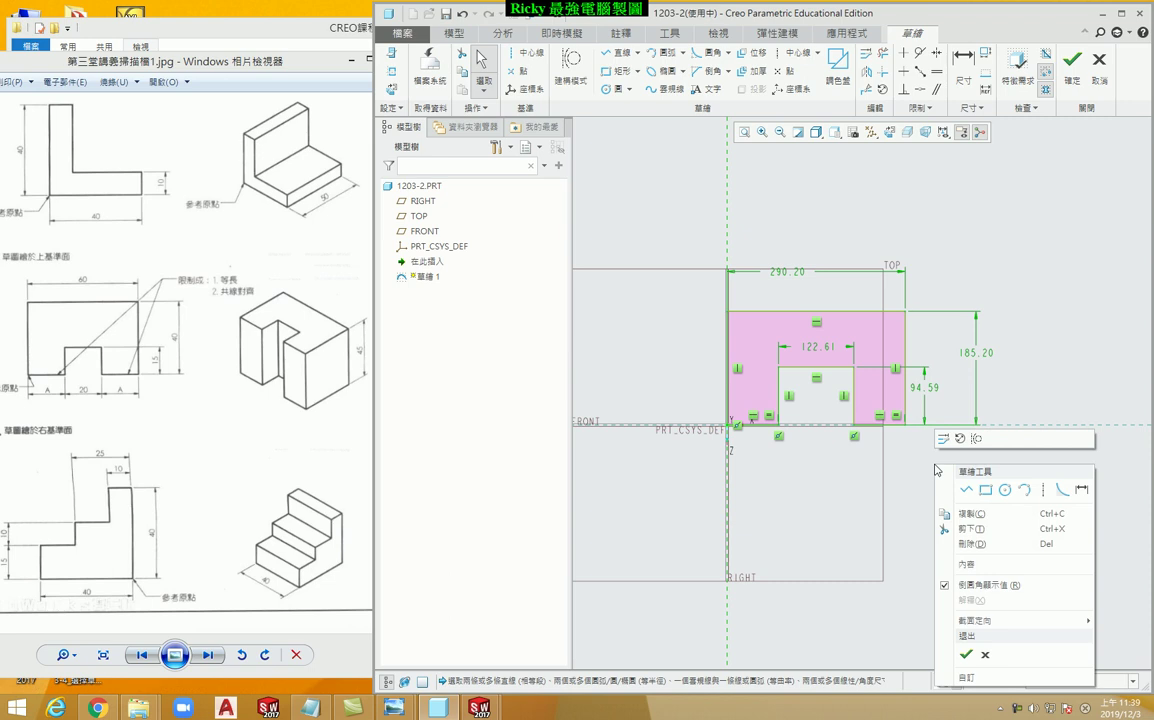
{"action": "left_click", "coordinate": [947, 440]}
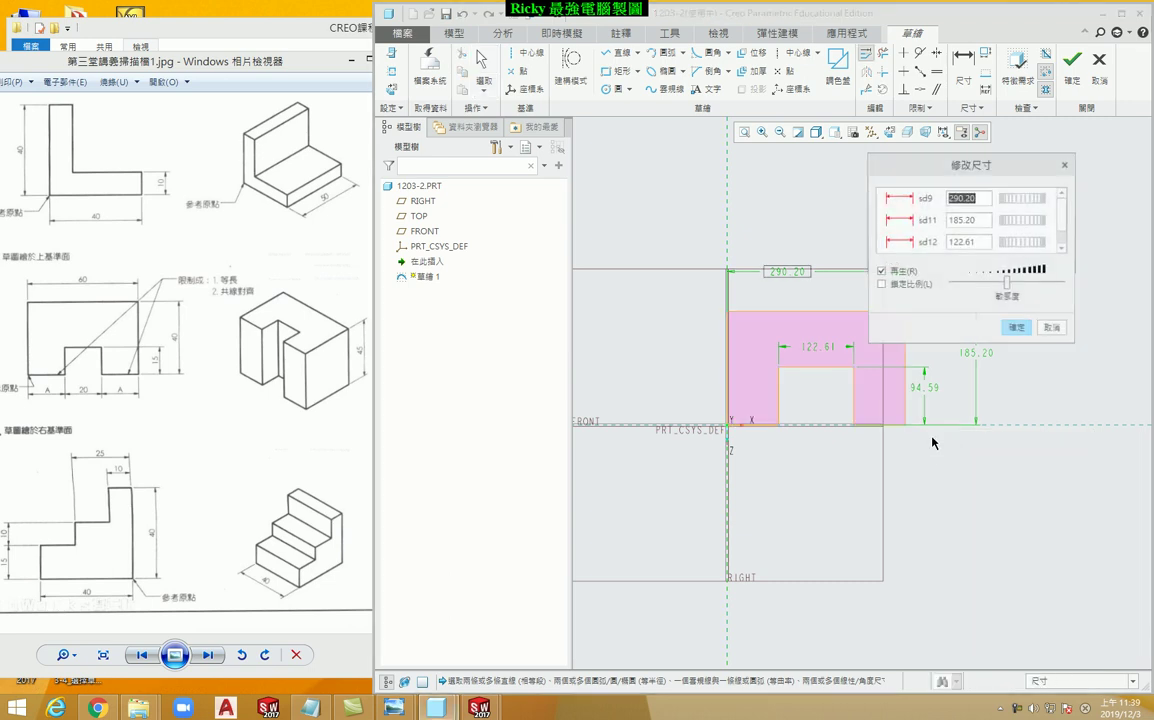
{"action": "left_click", "coordinate": [881, 271]}
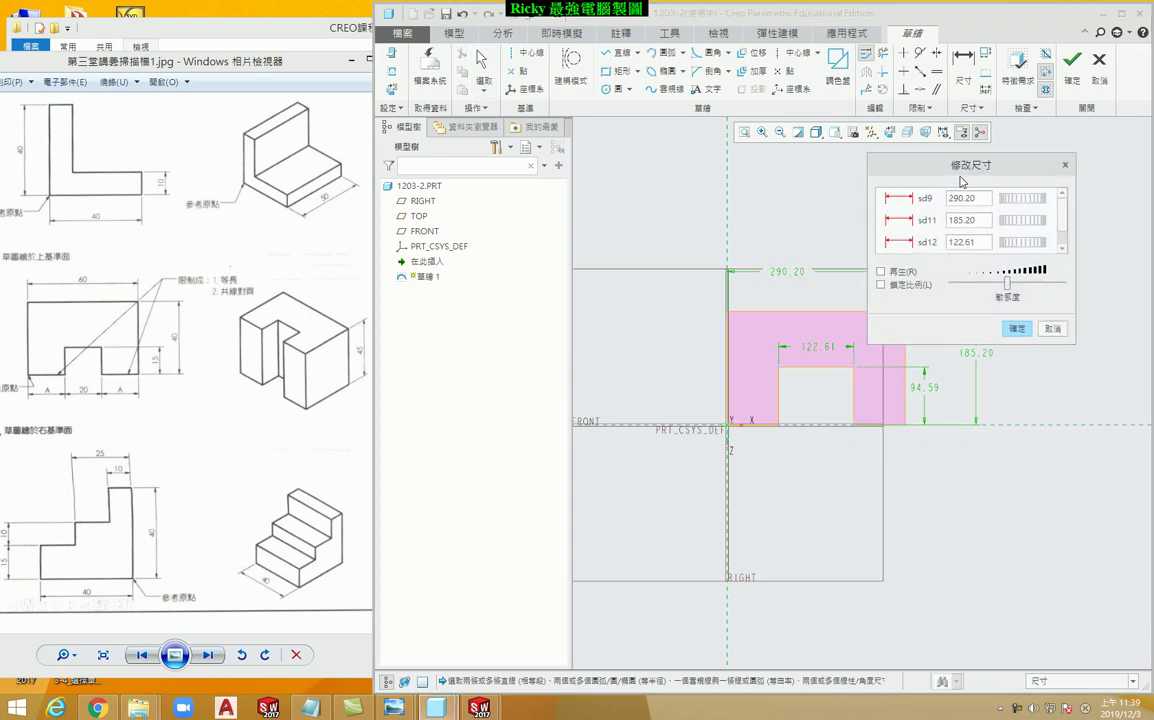
{"action": "left_click_drag", "start_coordinate": [960, 164], "coordinate": [548, 195]}
Enter width 60, height 40, notch width 20 and notch depth 15, and apply.
{"action": "double_click", "coordinate": [561, 229]}
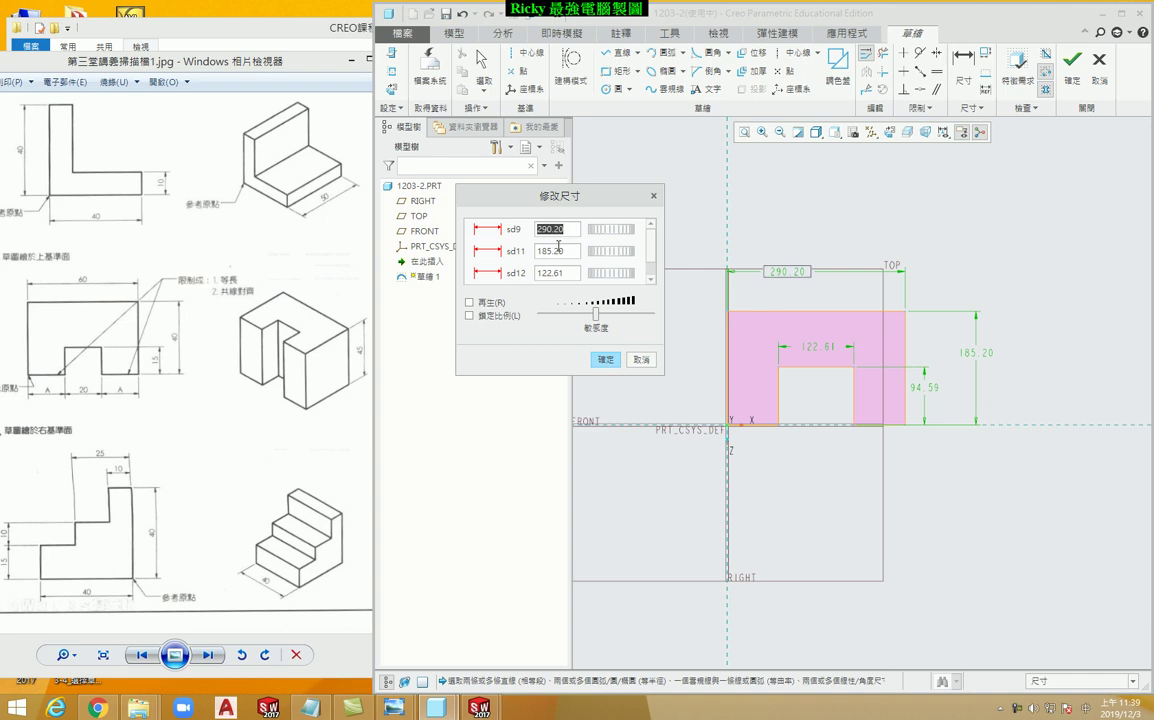
{"action": "type", "text": "60"}
{"action": "double_click", "coordinate": [558, 250]}
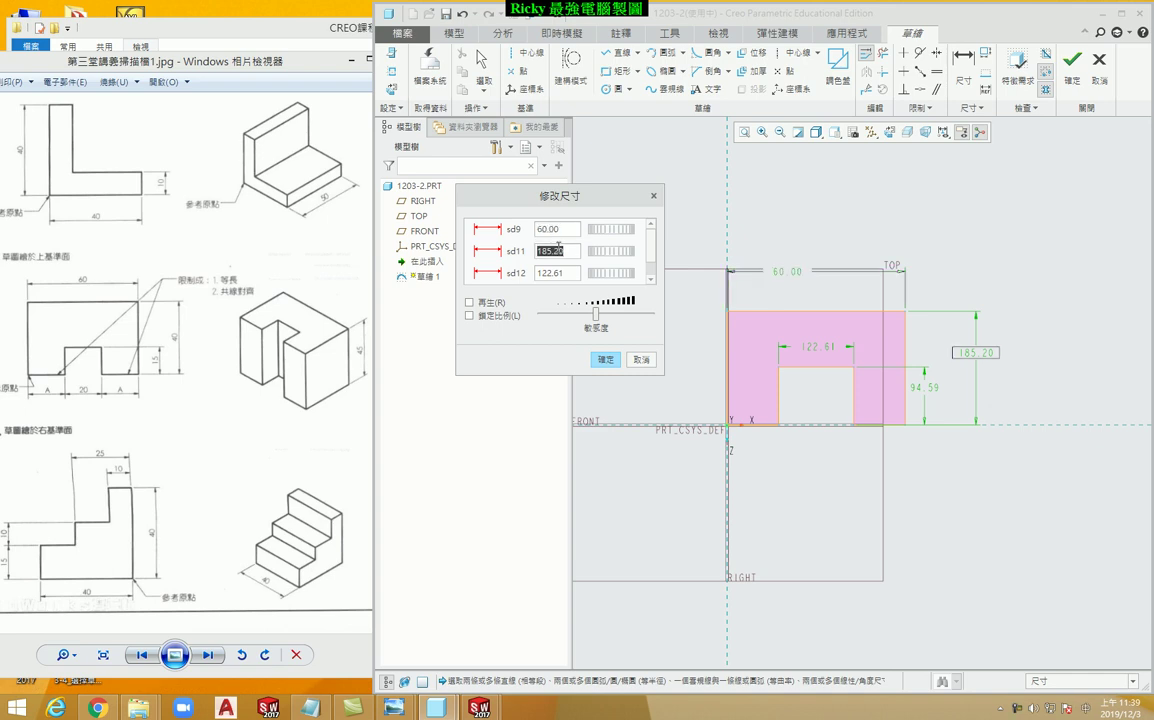
{"action": "type", "text": "40"}
{"action": "key", "text": "Tab"}
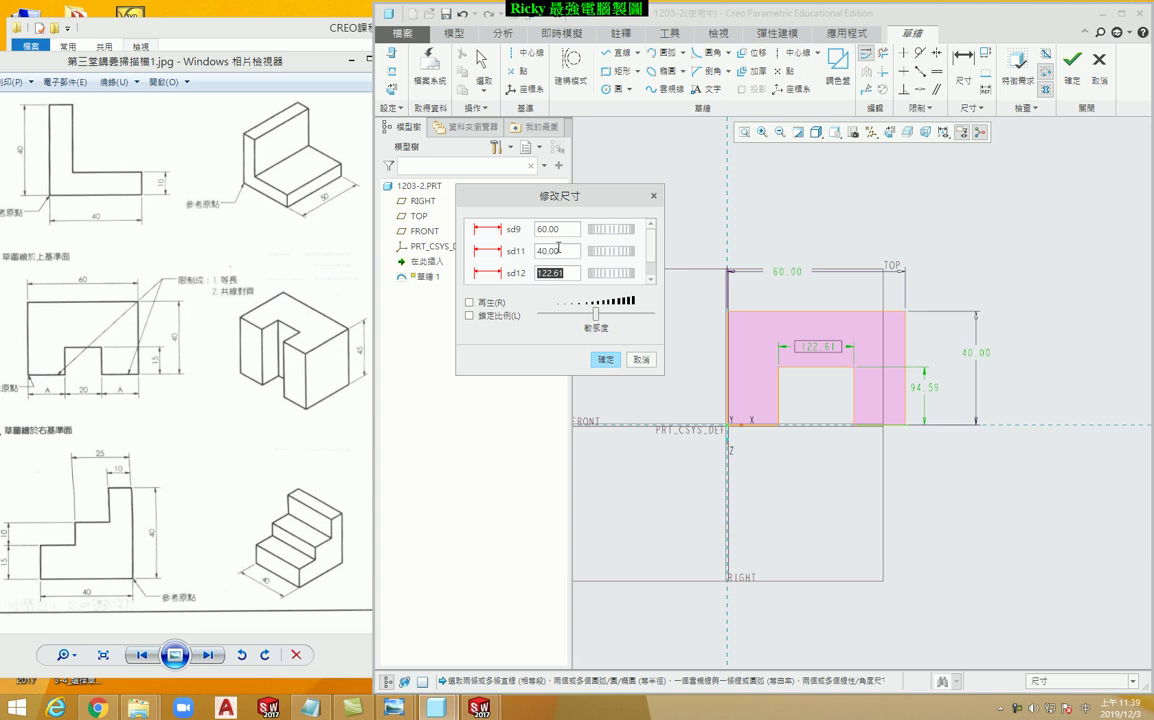
{"action": "type", "text": "20"}
{"action": "key", "text": "Tab"}
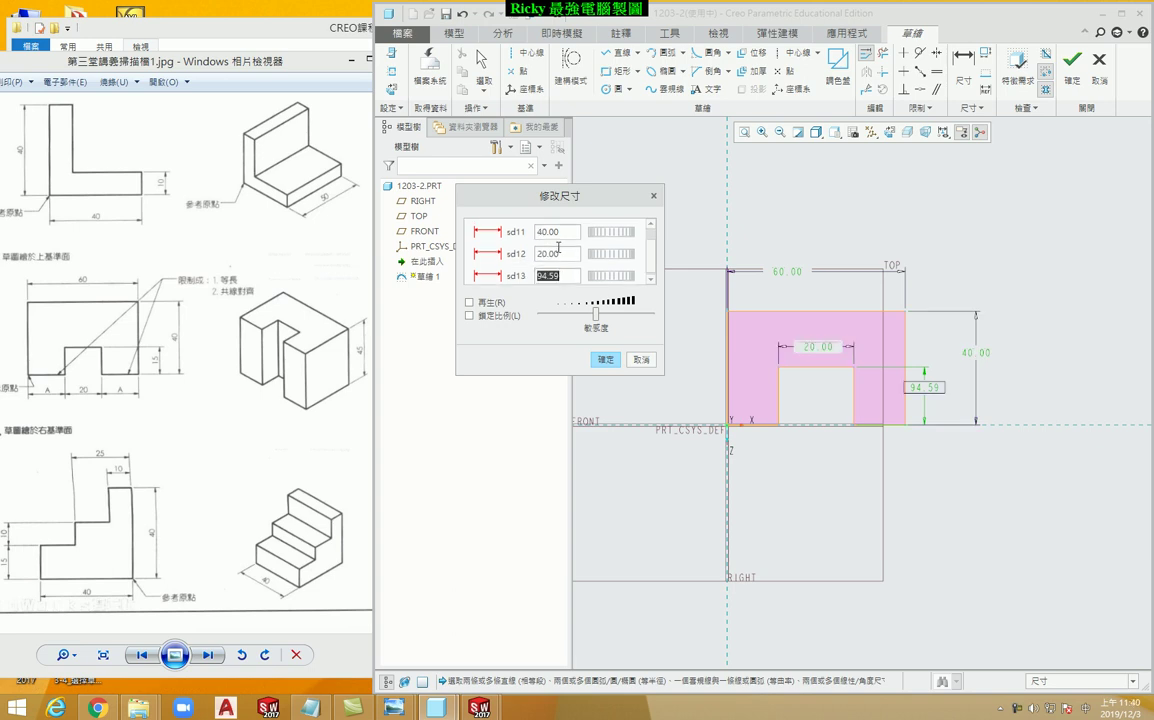
{"action": "type", "text": "15"}
{"action": "key", "text": "Tab"}
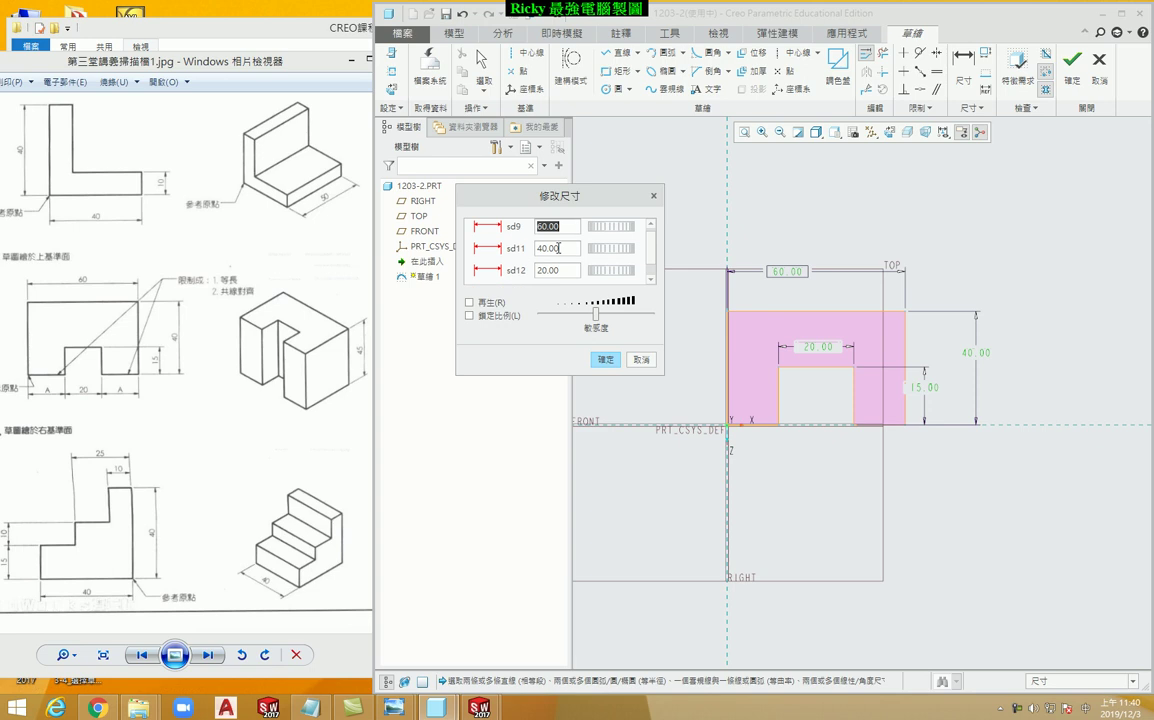
{"action": "left_click", "coordinate": [604, 362]}
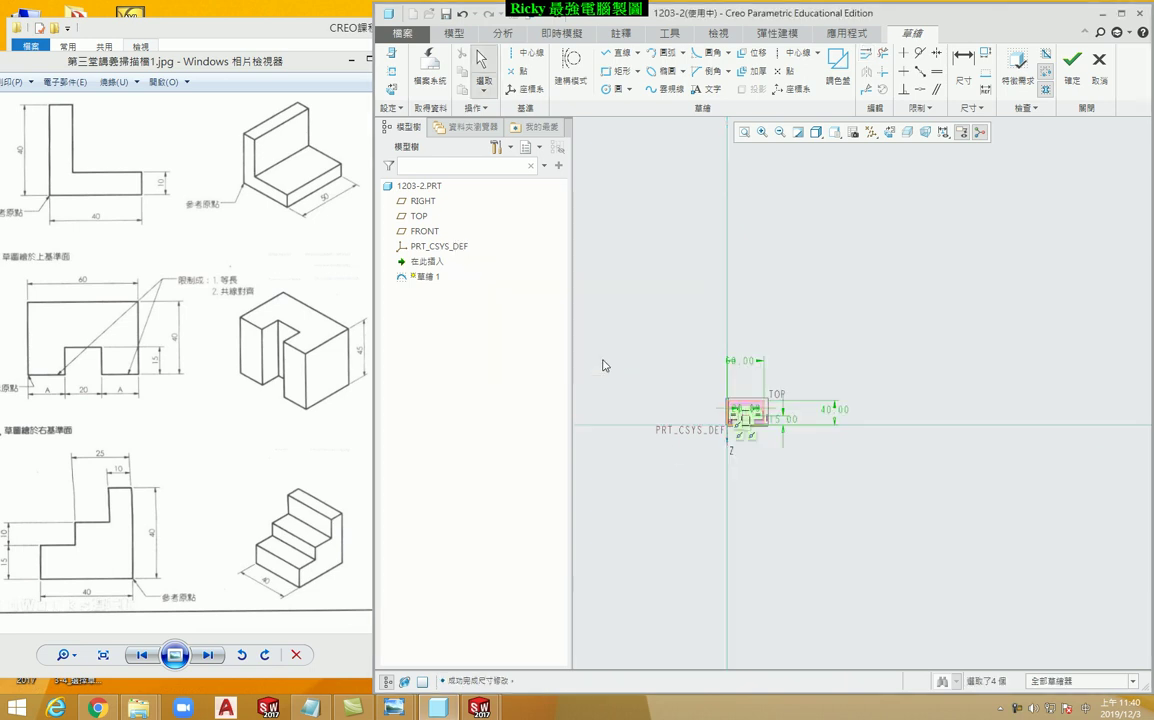
Accept the sketch as Sketch 1, orbit to view it in 3D, and cancel a started extrusion.
{"action": "left_click", "coordinate": [1069, 80]}
{"action": "mouse_move", "coordinate": [740, 440]}
{"action": "middle_mouse_down"}
{"action": "mouse_move", "coordinate": [714, 323]}
{"action": "mouse_move", "coordinate": [705, 385]}
{"action": "middle_mouse_up"}
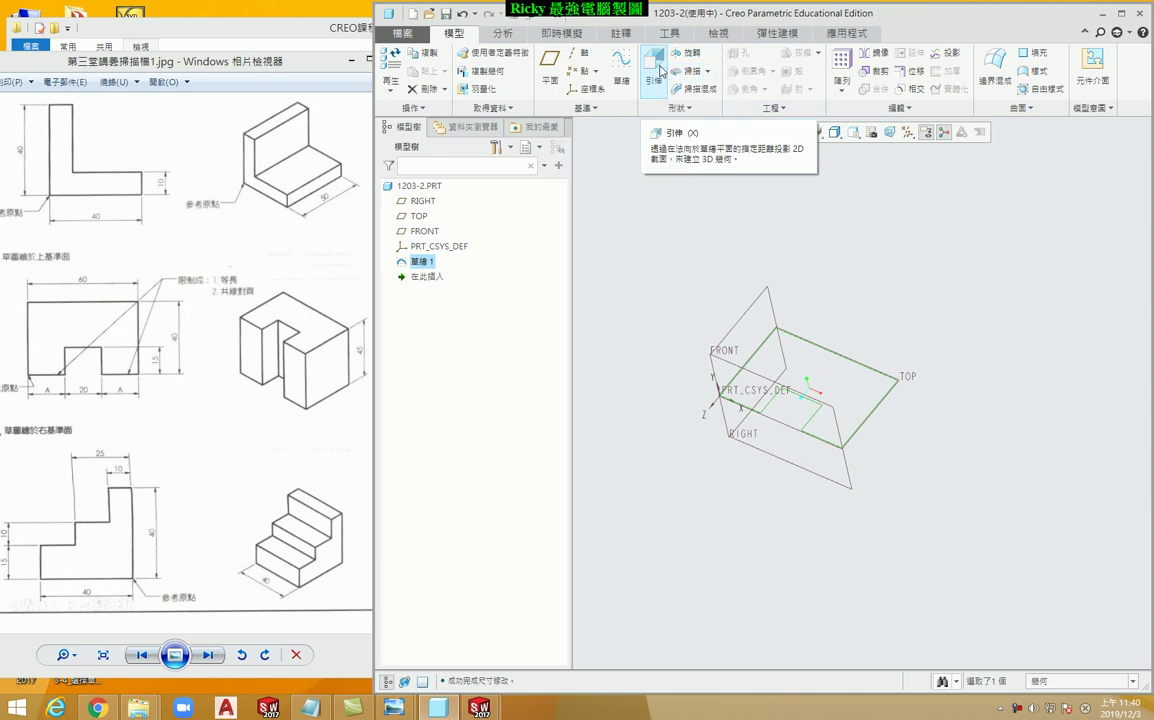
{"action": "left_click", "coordinate": [653, 66]}
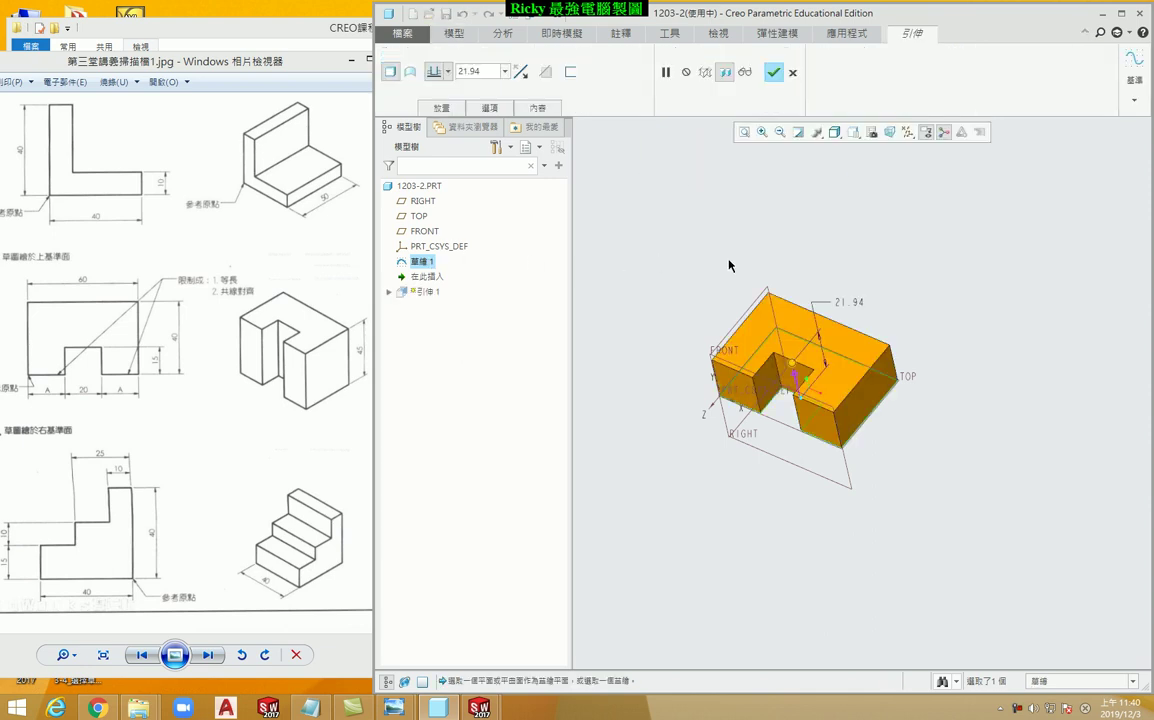
{"action": "key", "text": "Escape"}
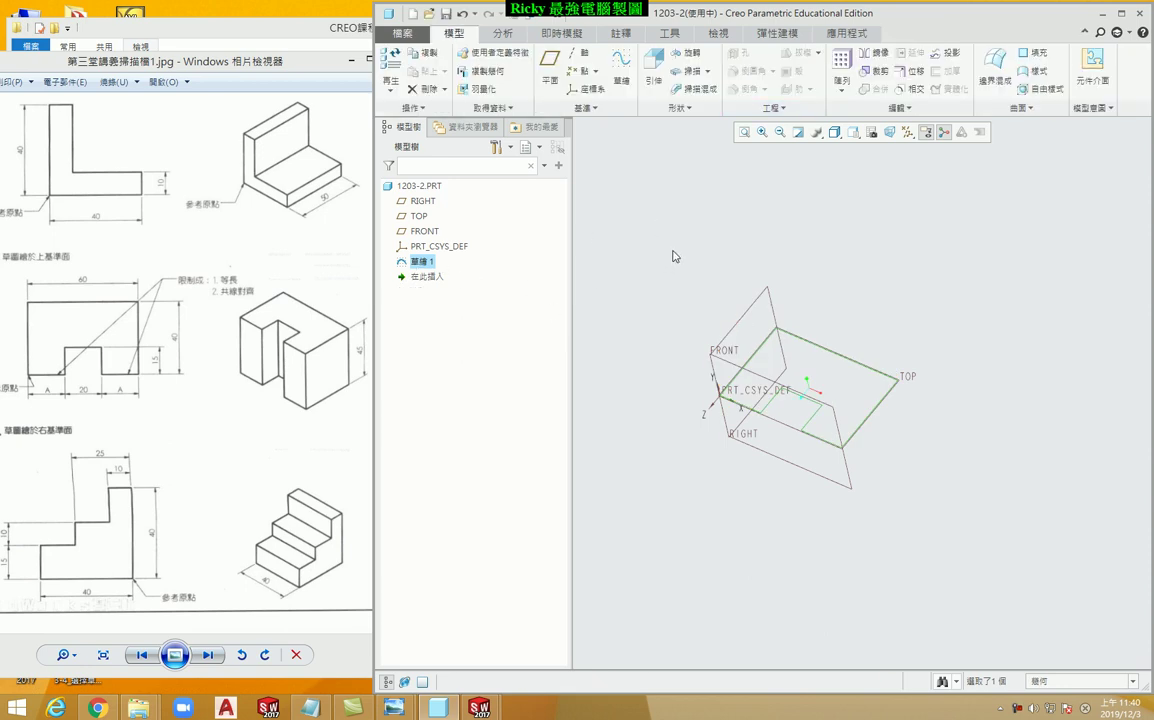
{"action": "left_click", "coordinate": [657, 352]}
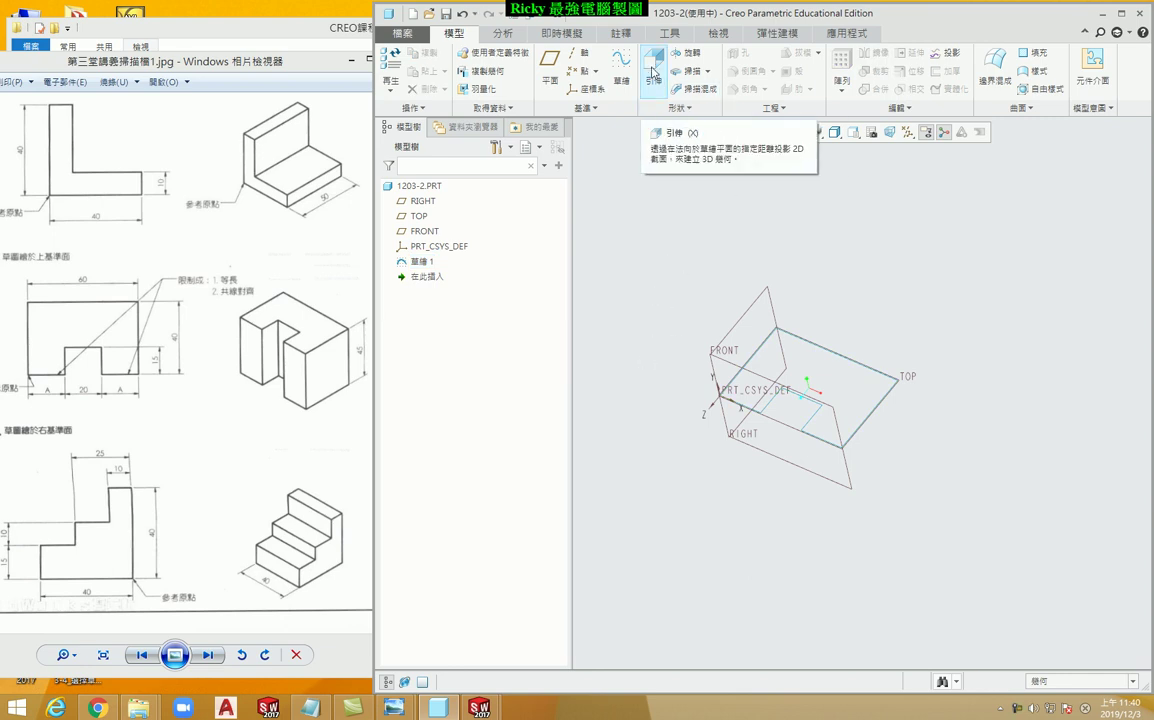
Start an extrusion, pick Sketch 1 under Placement, then cancel it.
{"action": "left_click", "coordinate": [653, 72]}
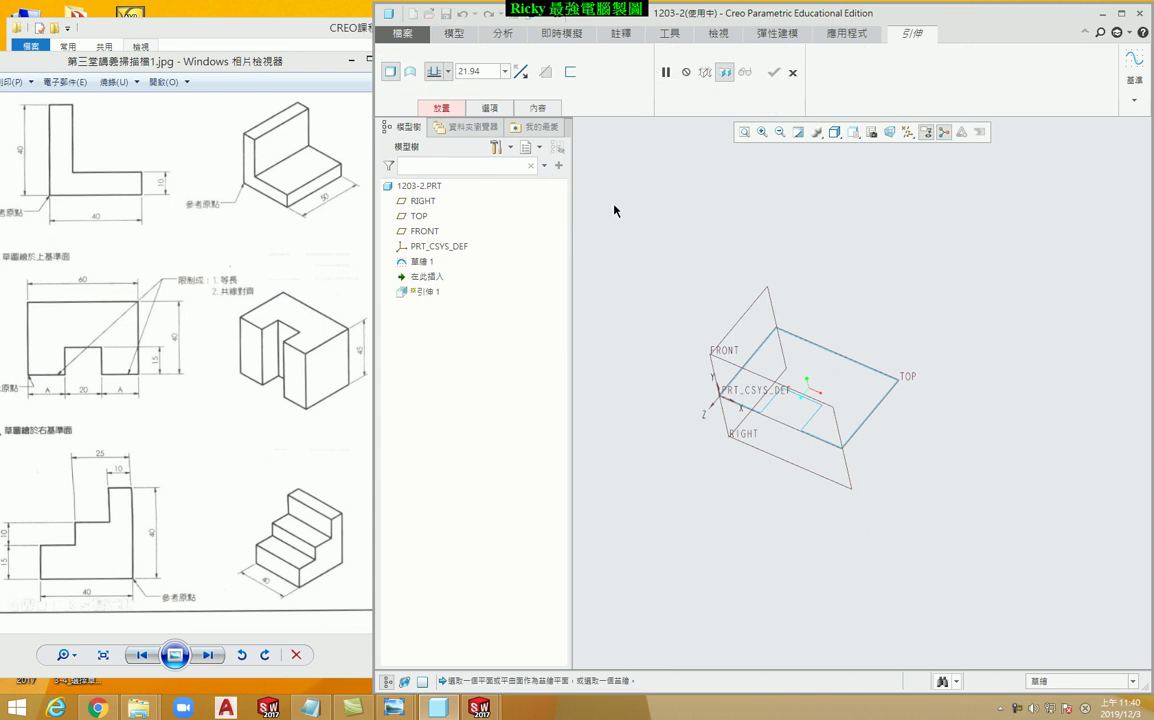
{"action": "left_click", "coordinate": [447, 110]}
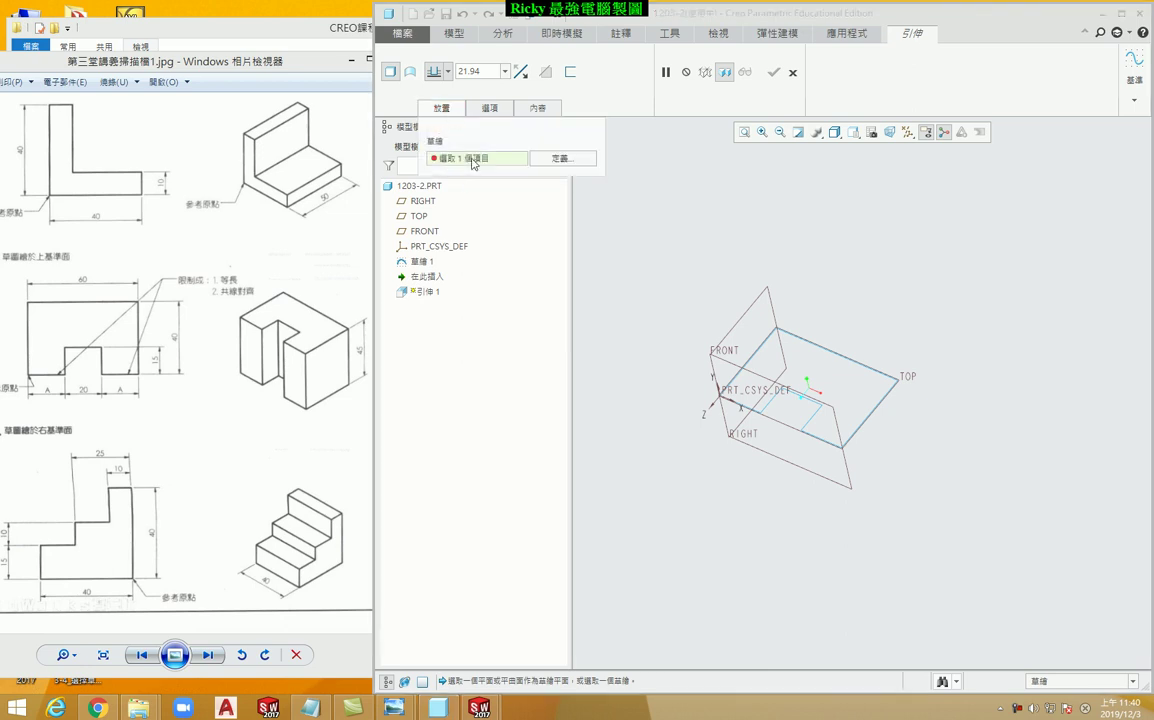
{"action": "left_click", "coordinate": [463, 161]}
{"action": "left_click", "coordinate": [778, 400]}
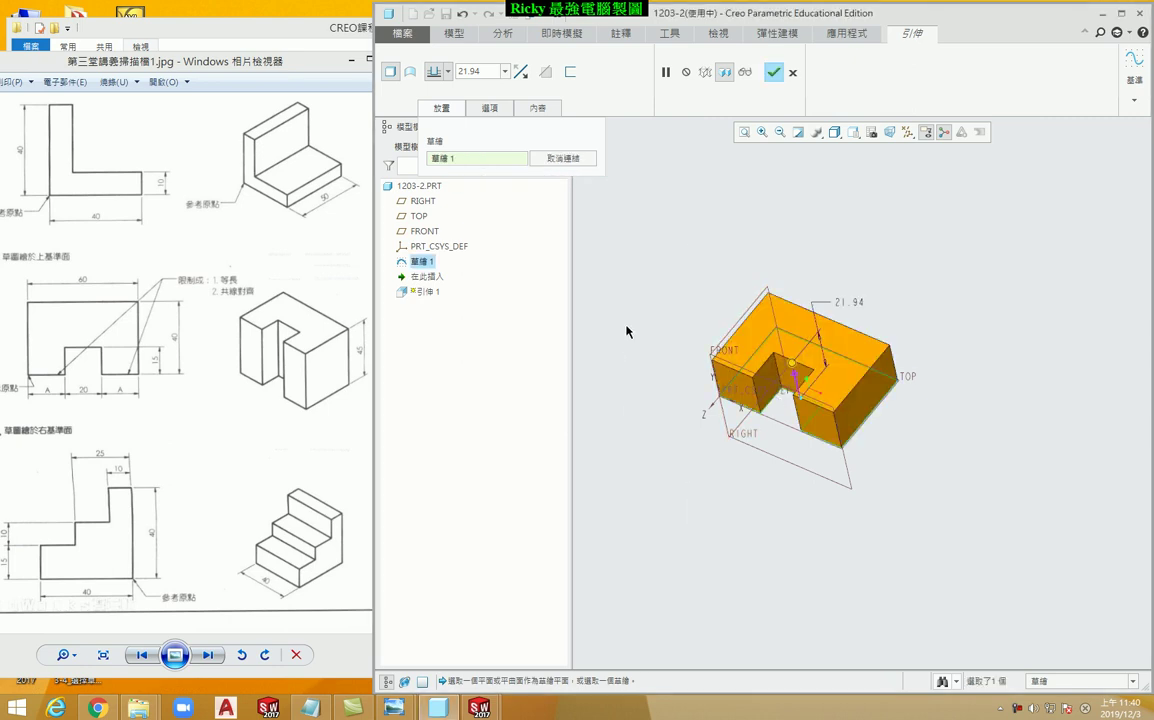
{"action": "left_click", "coordinate": [793, 72]}
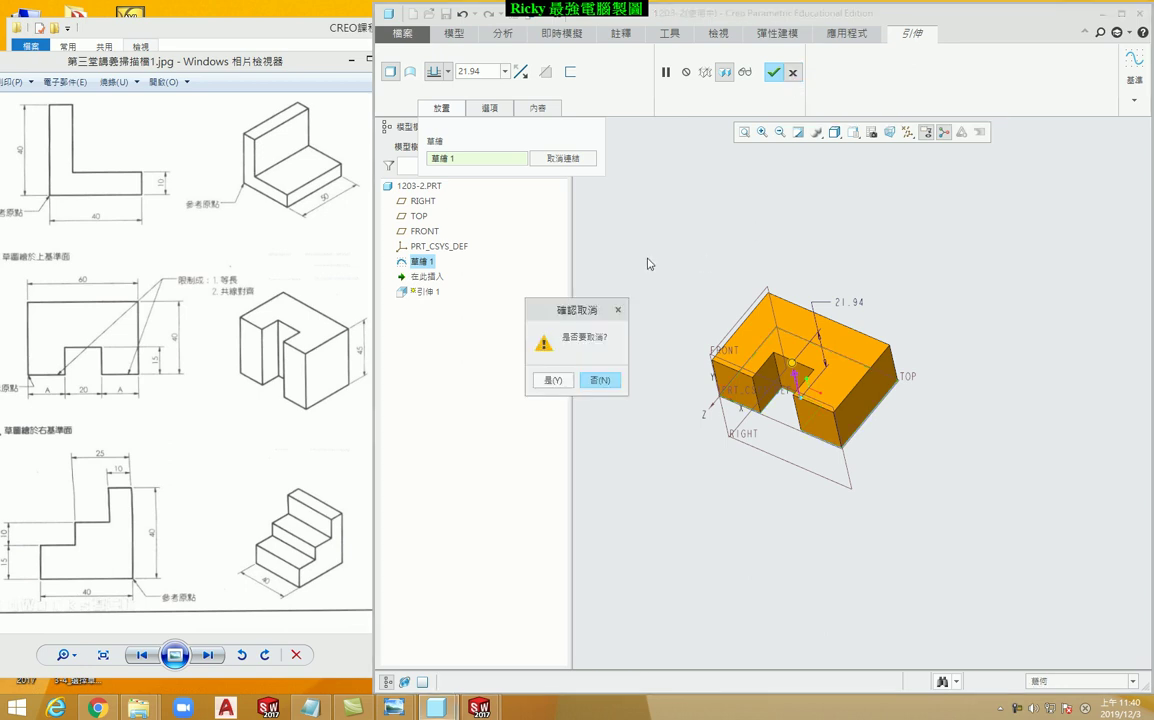
{"action": "left_click", "coordinate": [550, 379]}
{"action": "left_click", "coordinate": [673, 276]}
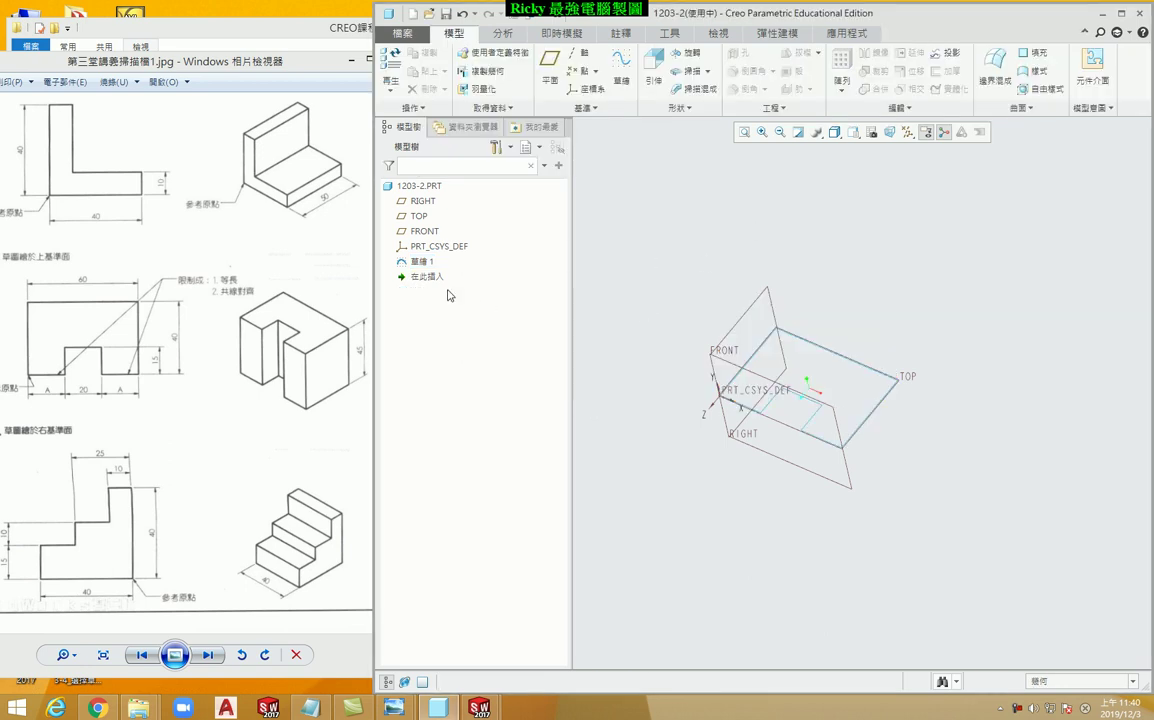
Select Sketch 1, try extruding it, then cancel the preview.
{"action": "left_click", "coordinate": [421, 263]}
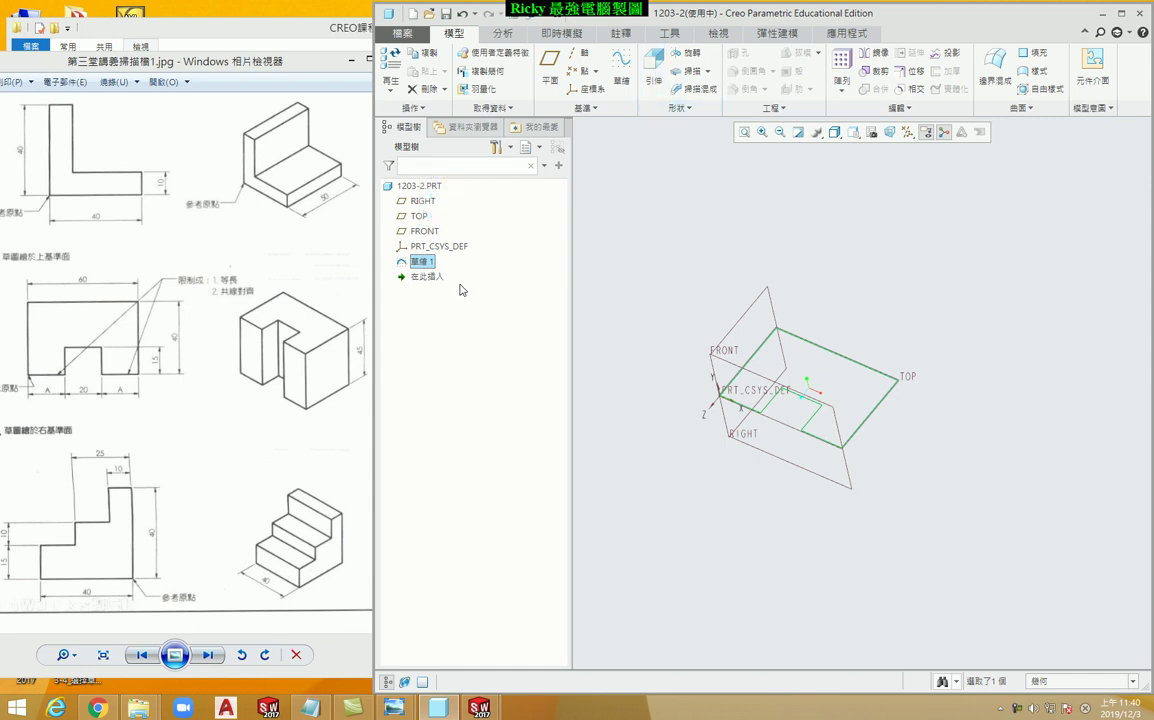
{"action": "left_click", "coordinate": [653, 68]}
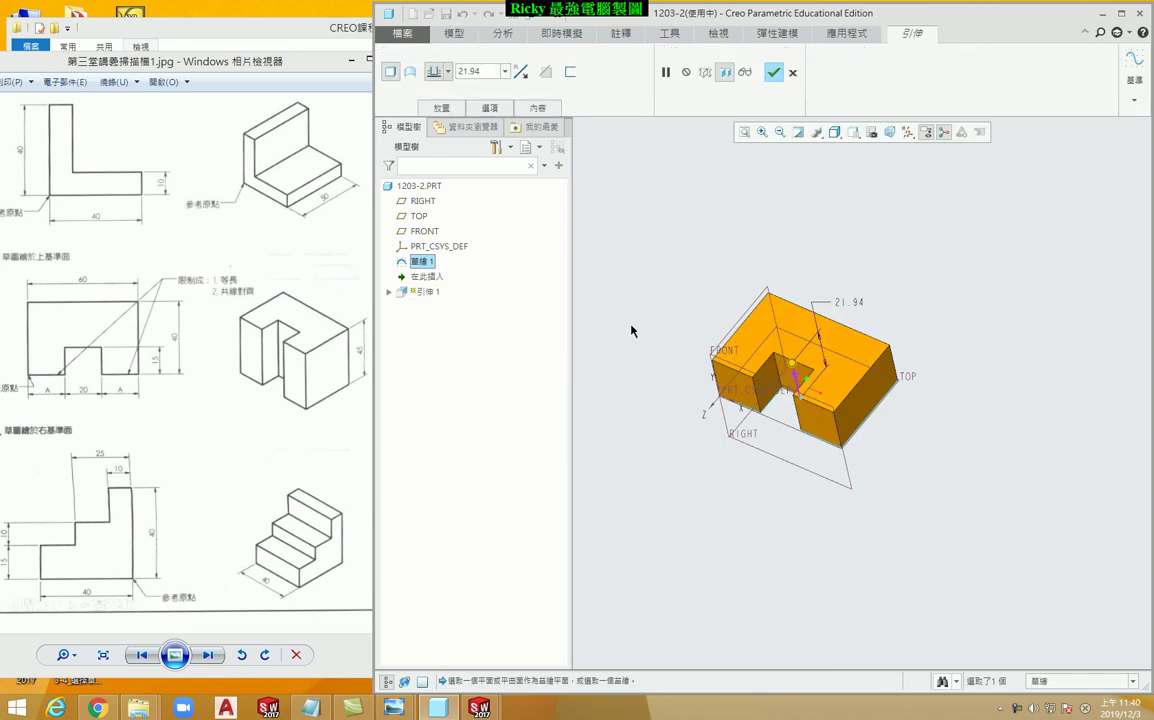
{"action": "left_click", "coordinate": [790, 72]}
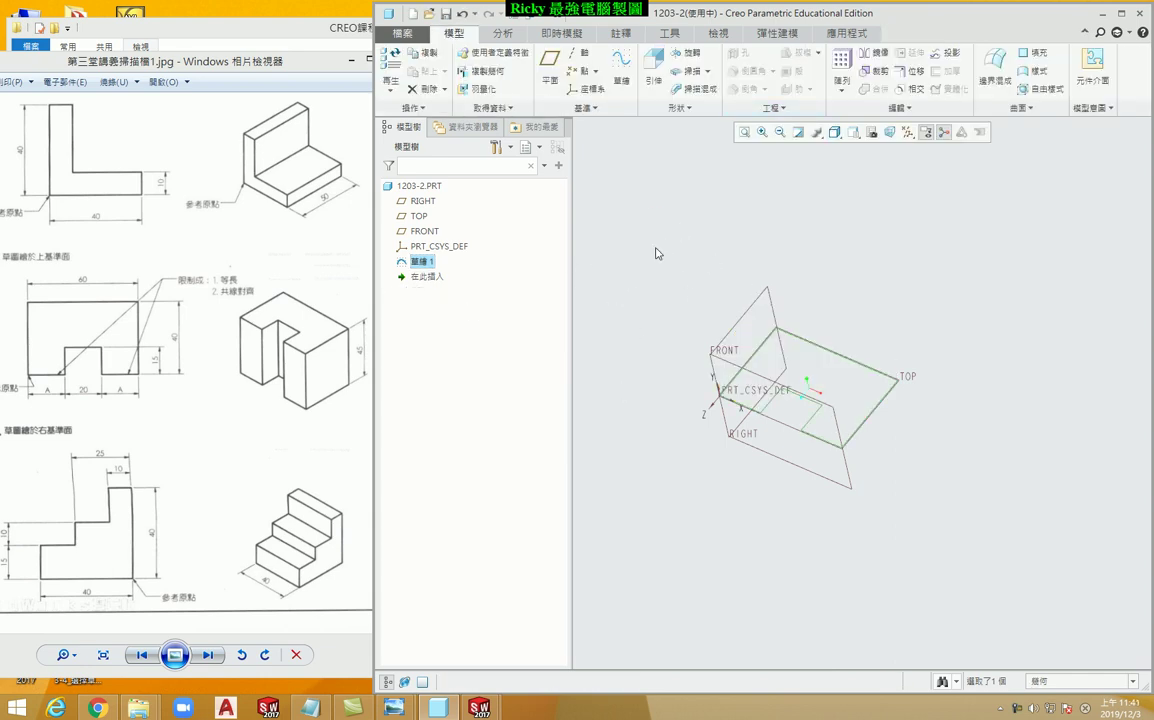
{"action": "left_click", "coordinate": [686, 273]}
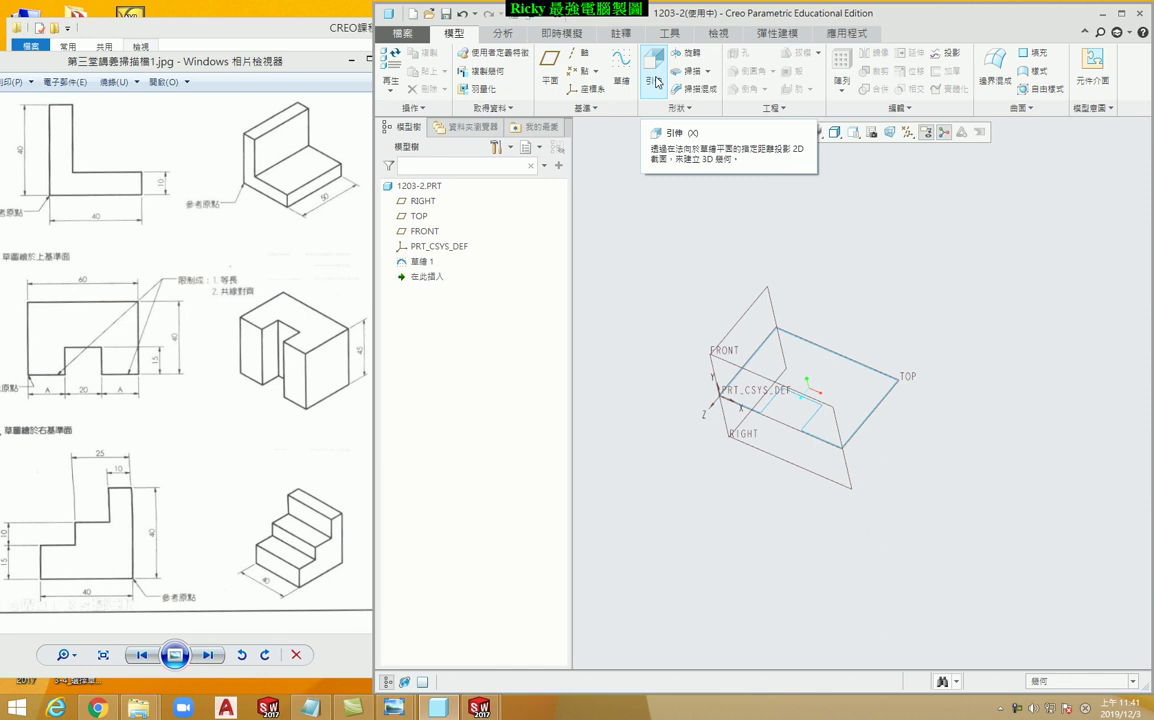
After another cancelled attempt, extrude Sketch 1 to a 21.94-deep preview.
{"action": "left_click", "coordinate": [656, 81]}
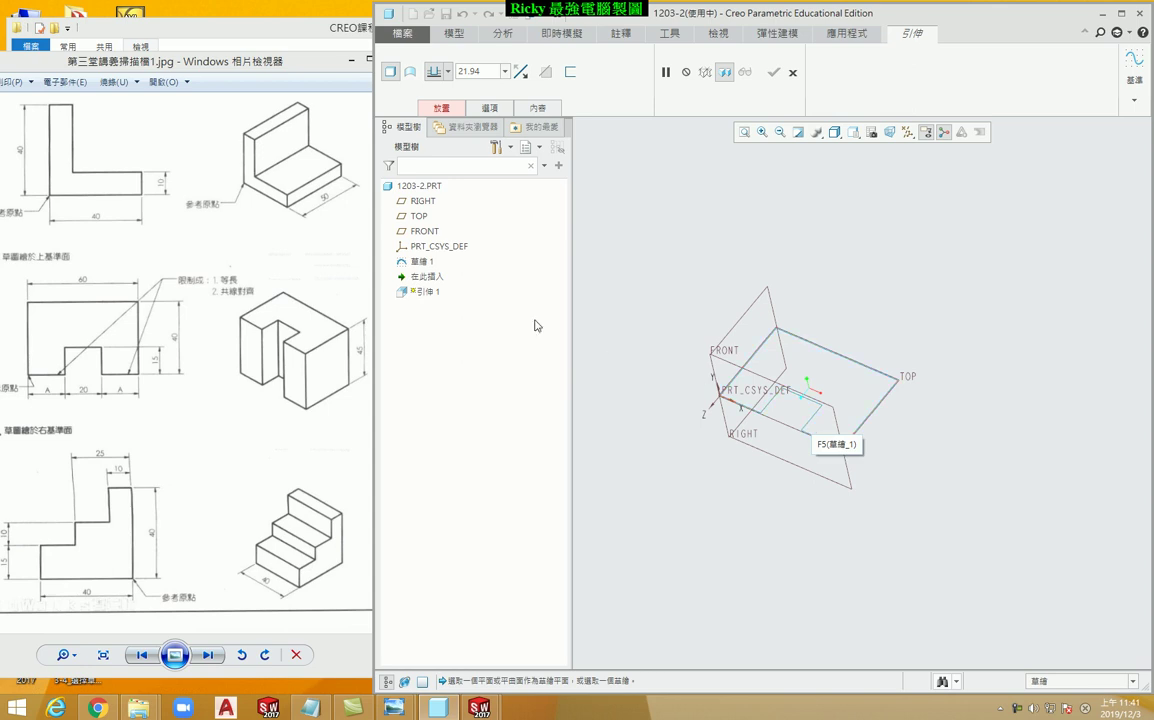
{"action": "left_click", "coordinate": [423, 262]}
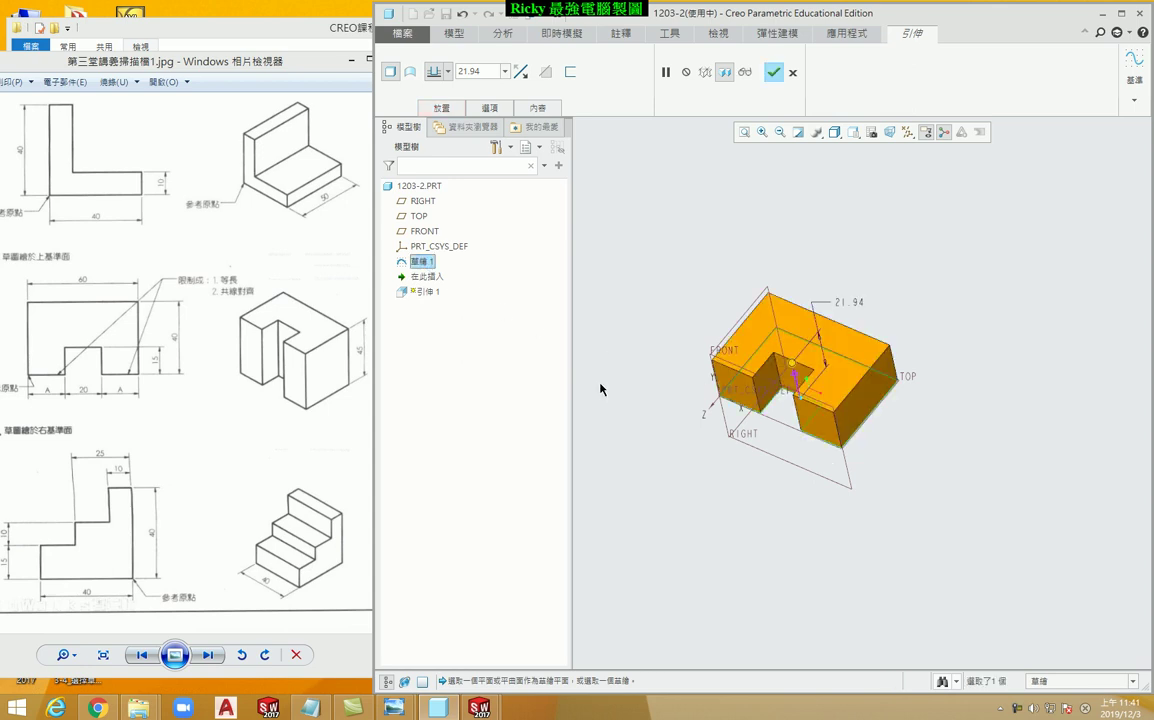
{"action": "left_click", "coordinate": [793, 72]}
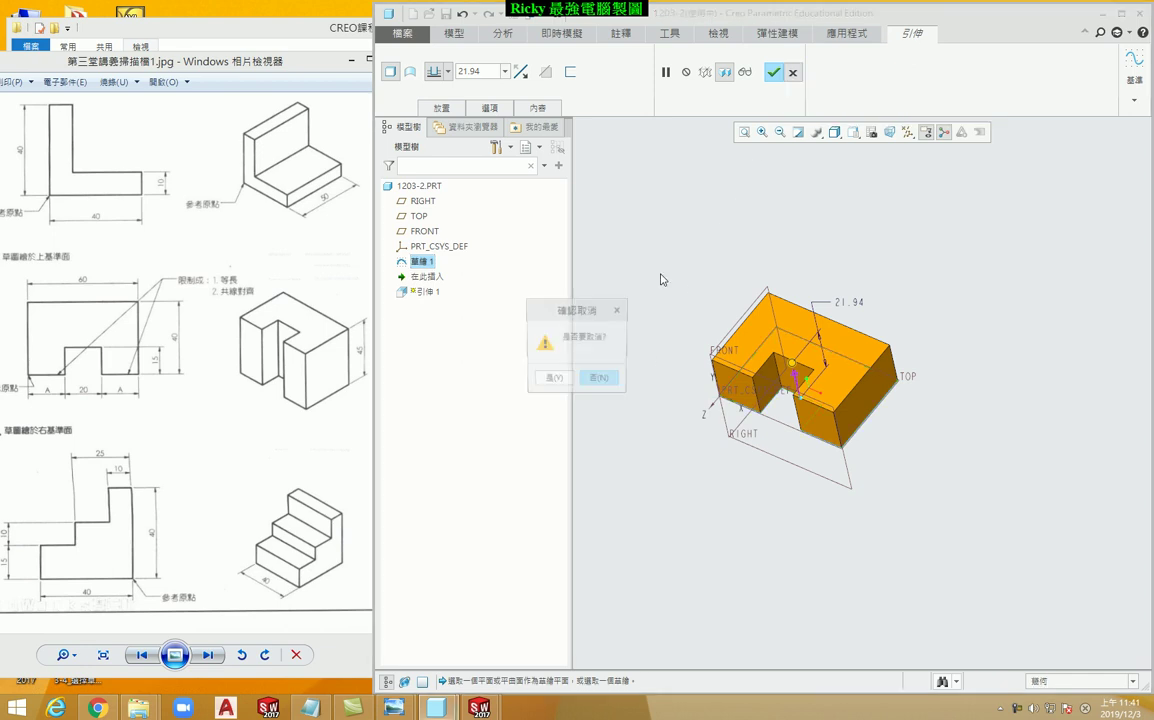
{"action": "left_click", "coordinate": [546, 379]}
{"action": "left_click", "coordinate": [641, 305]}
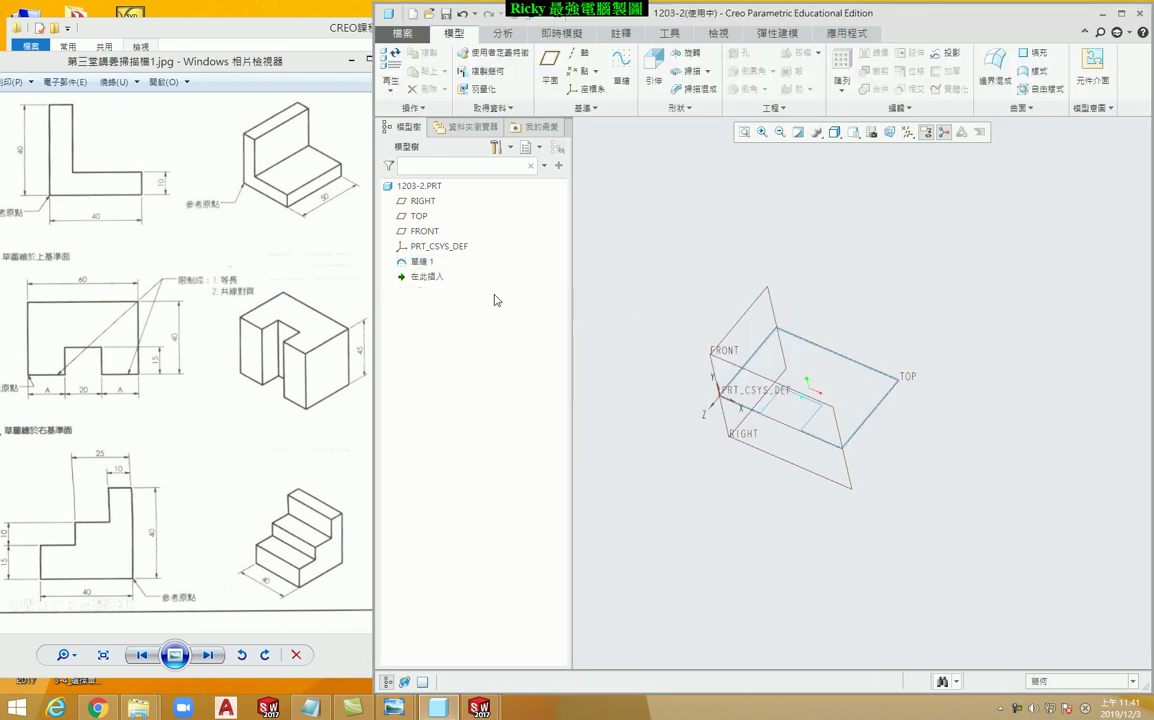
{"action": "left_click", "coordinate": [421, 263]}
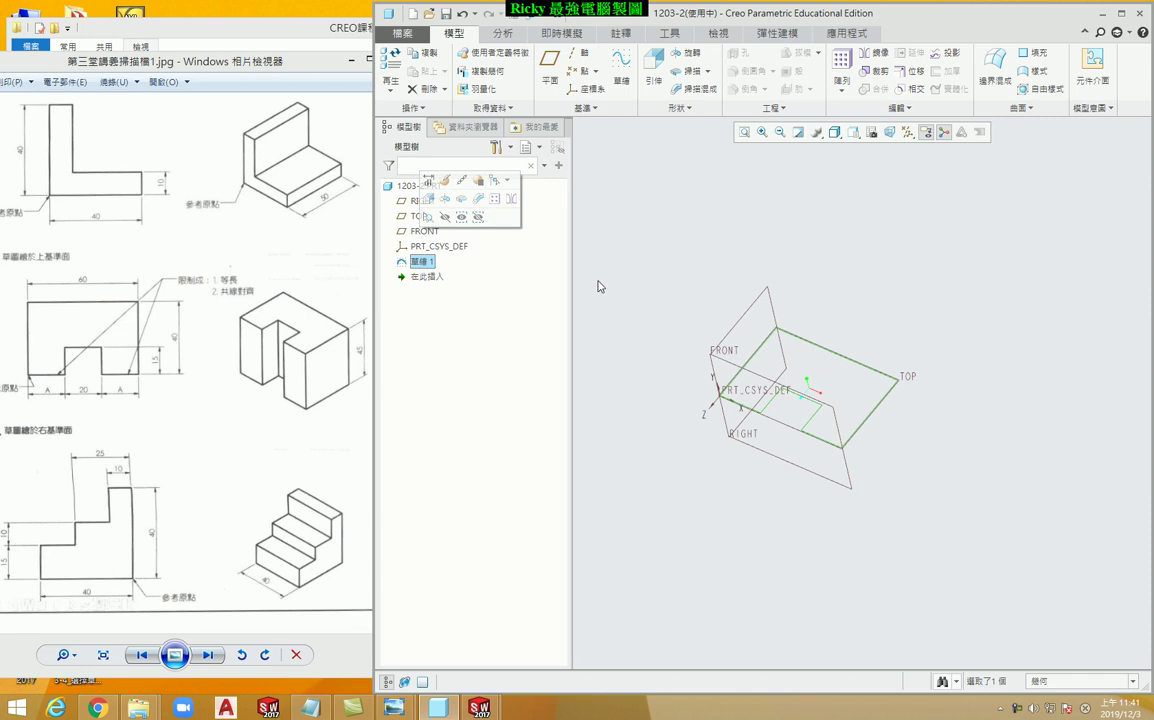
{"action": "left_click", "coordinate": [653, 68]}
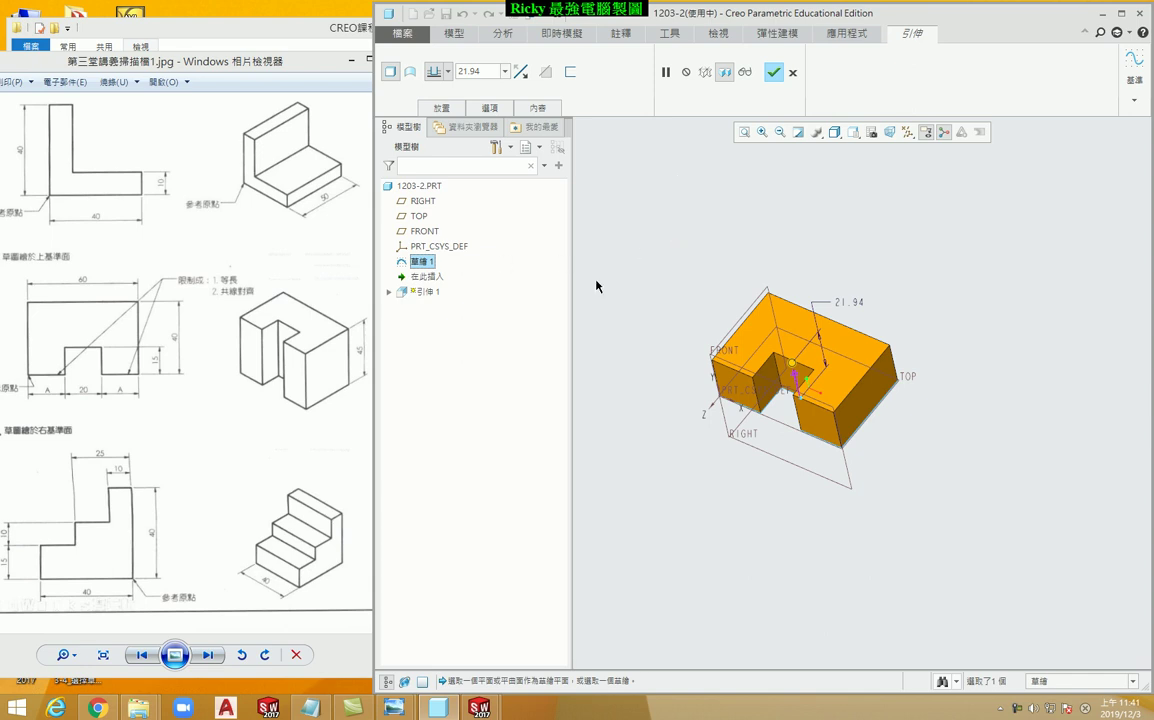
Set the extrusion depth to 45, complete Extrude 1, and restore the standard orientation.
{"action": "mouse_move", "coordinate": [673, 310]}
{"action": "middle_mouse_down"}
{"action": "mouse_move", "coordinate": [713, 293]}
{"action": "mouse_move", "coordinate": [672, 301]}
{"action": "middle_mouse_up"}
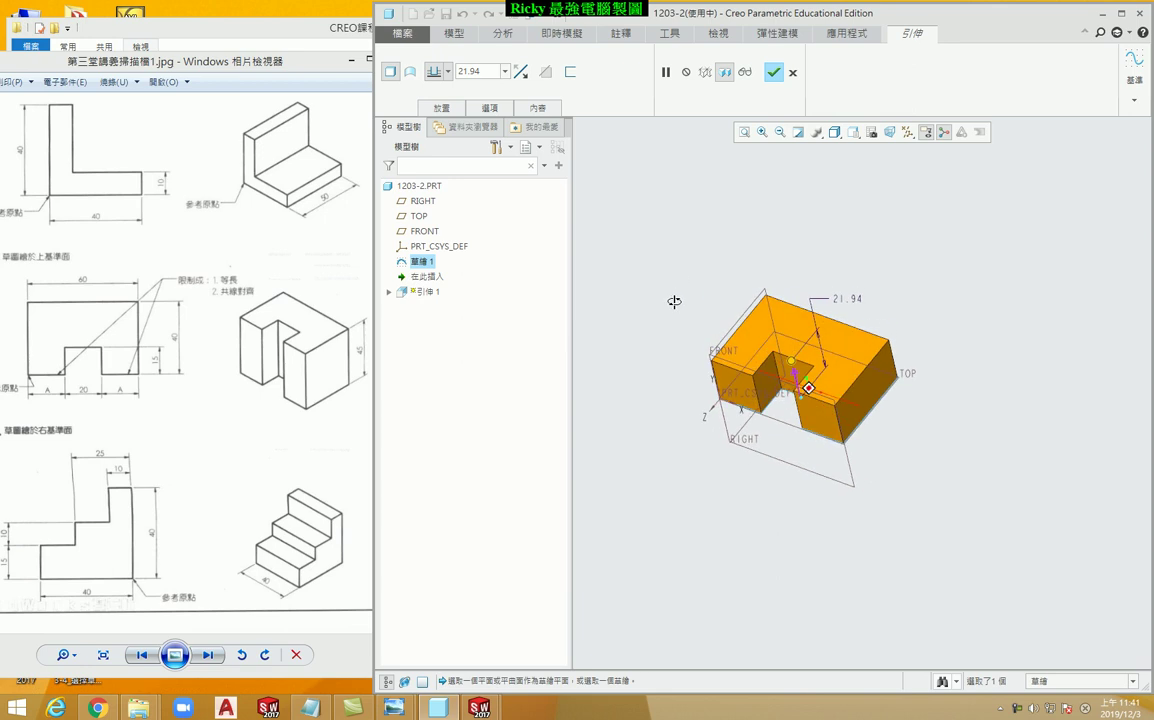
{"action": "scroll", "coordinate": [672, 301], "scroll_direction": "up", "scroll_amount": 1}
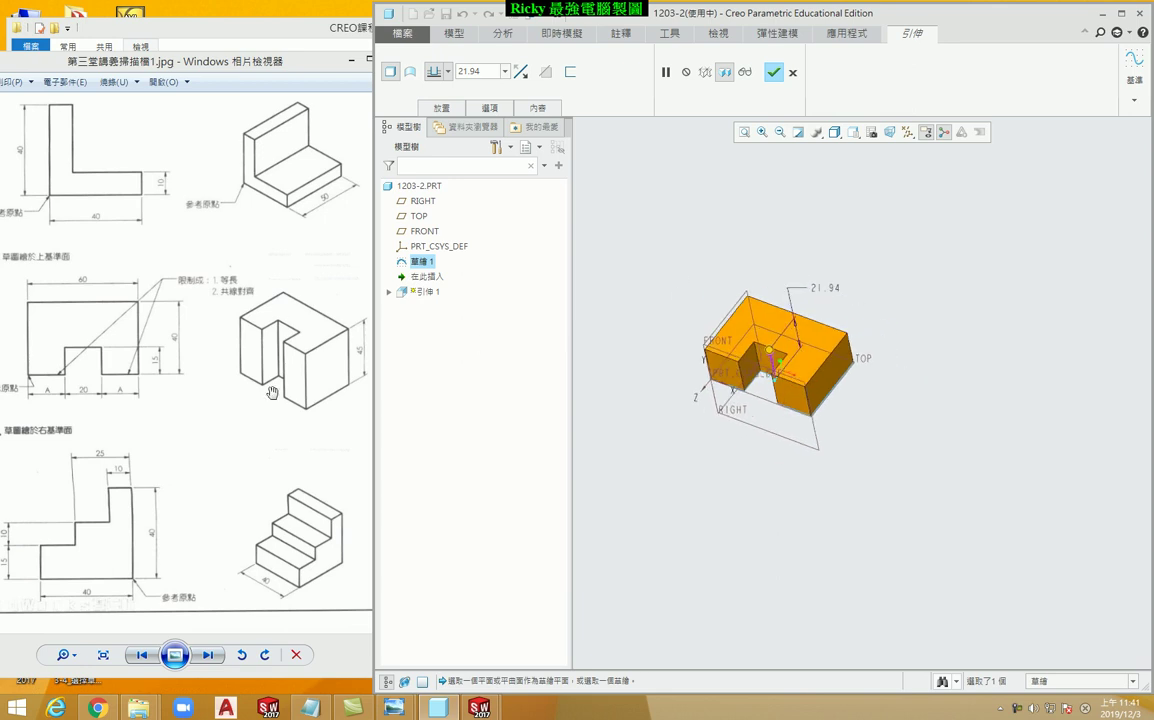
{"action": "double_click", "coordinate": [485, 74]}
{"action": "type", "text": "45"}
{"action": "key", "text": "Return"}
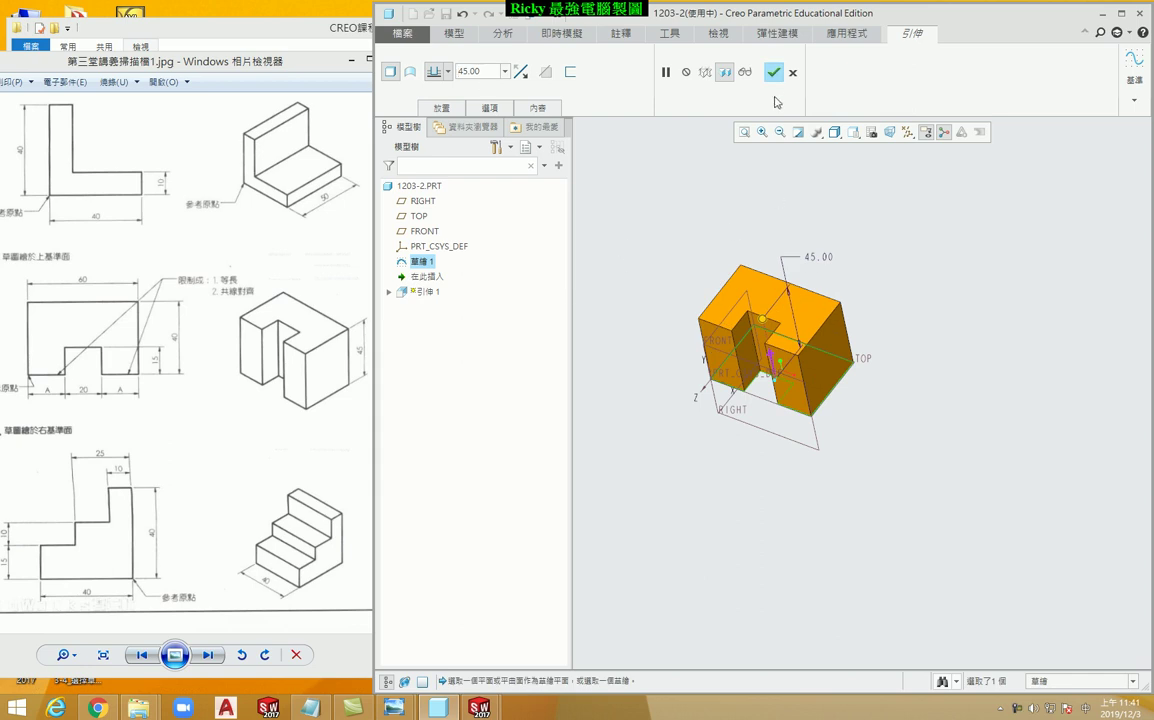
{"action": "left_click", "coordinate": [774, 73]}
{"action": "left_click", "coordinate": [996, 274]}
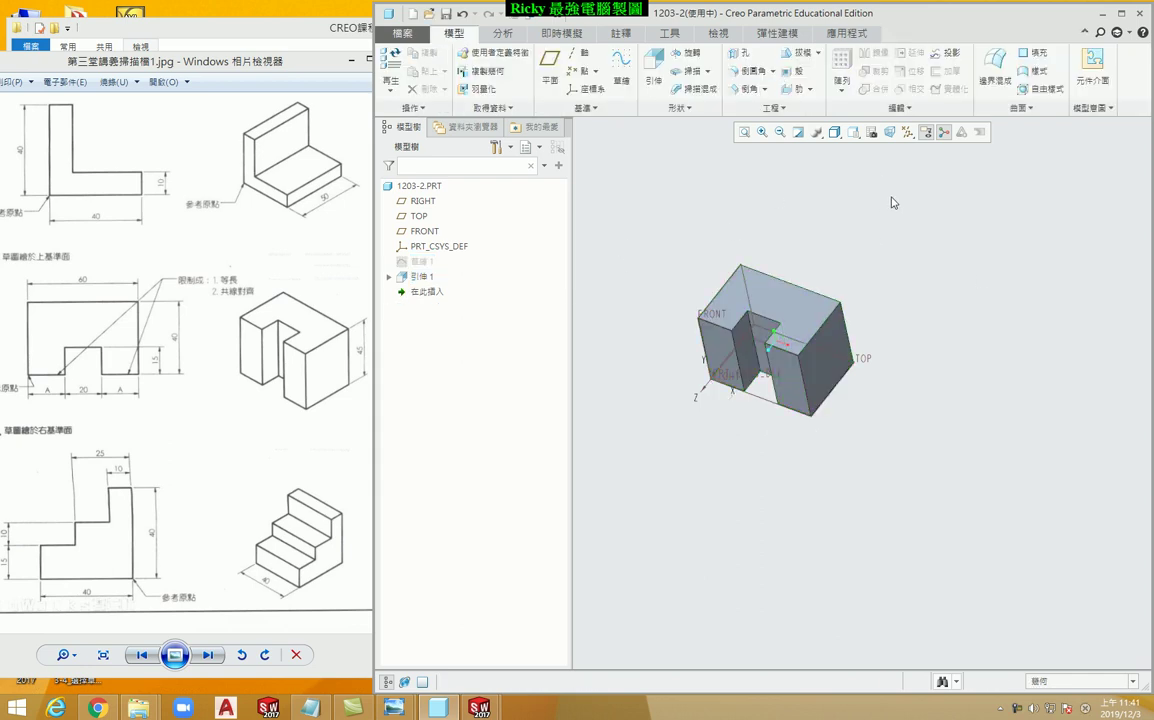
{"action": "left_click", "coordinate": [853, 132]}
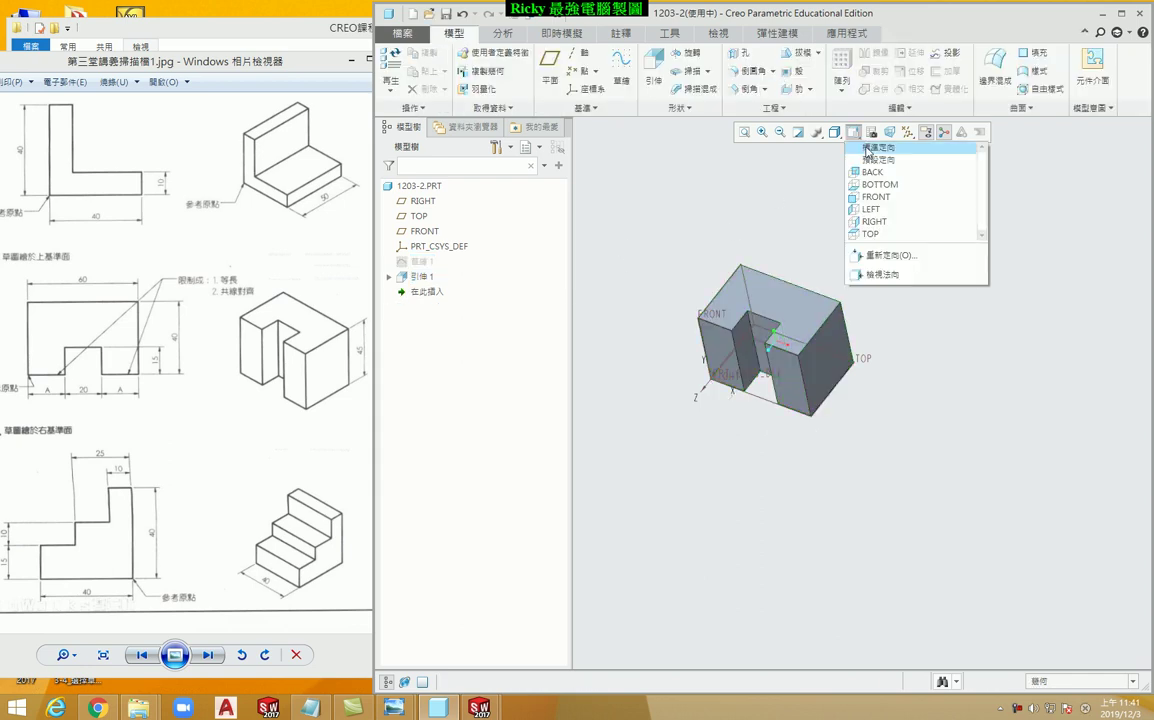
{"action": "left_click", "coordinate": [866, 150]}
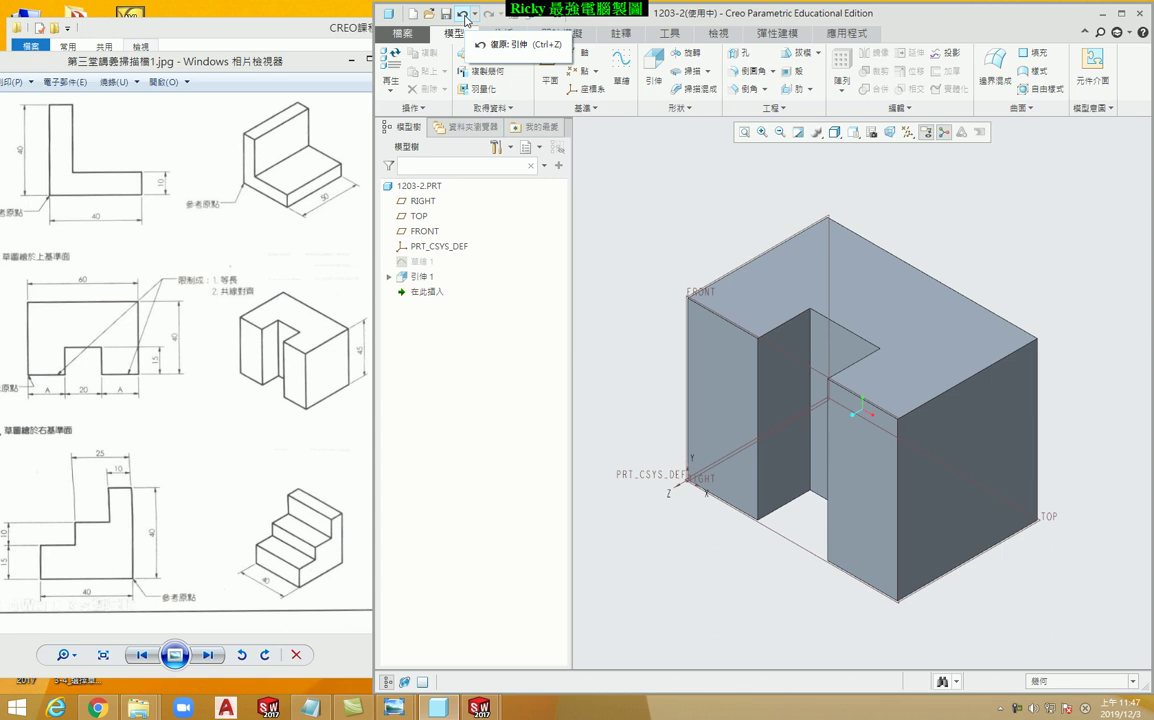
Undo the 45-deep extrusion and re-extrude Sketch 1 to a depth of 40.
{"action": "left_click", "coordinate": [463, 15]}
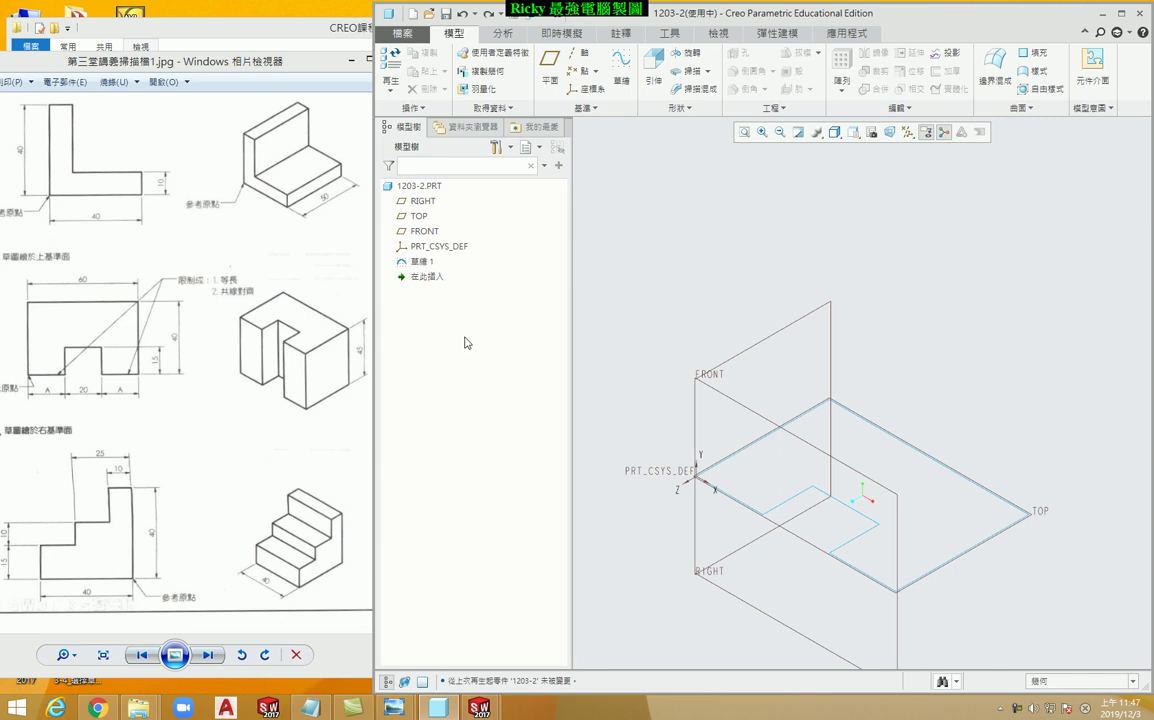
{"action": "left_click", "coordinate": [419, 262]}
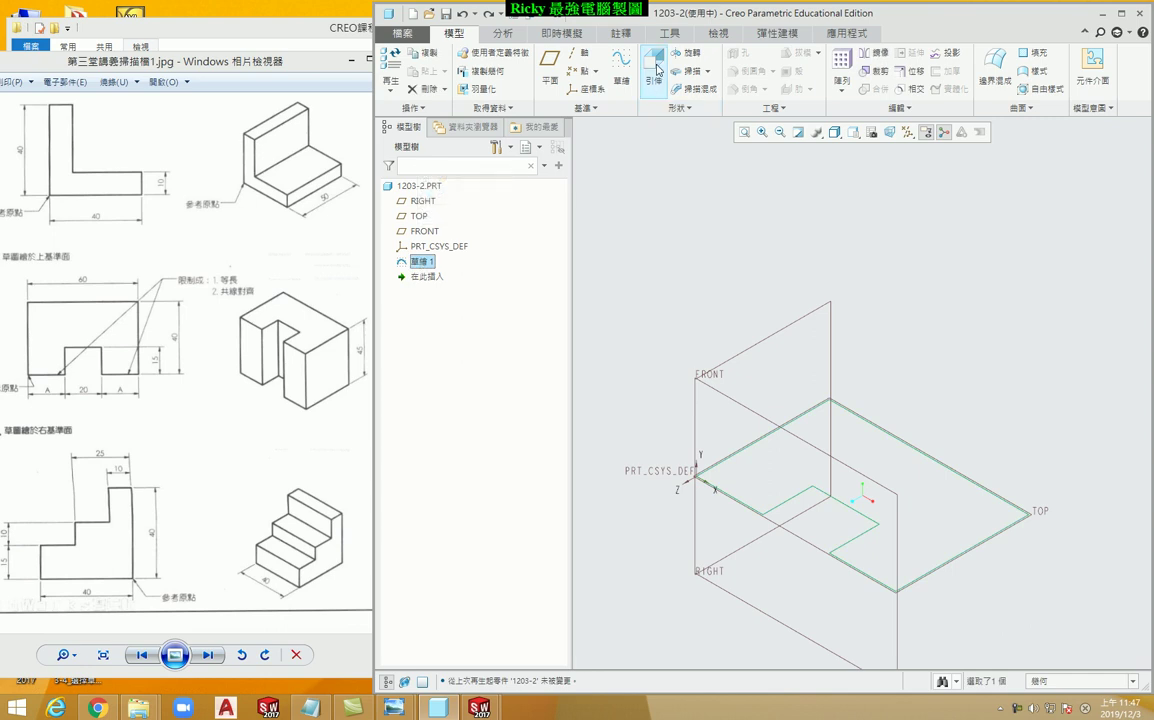
{"action": "left_click", "coordinate": [655, 68]}
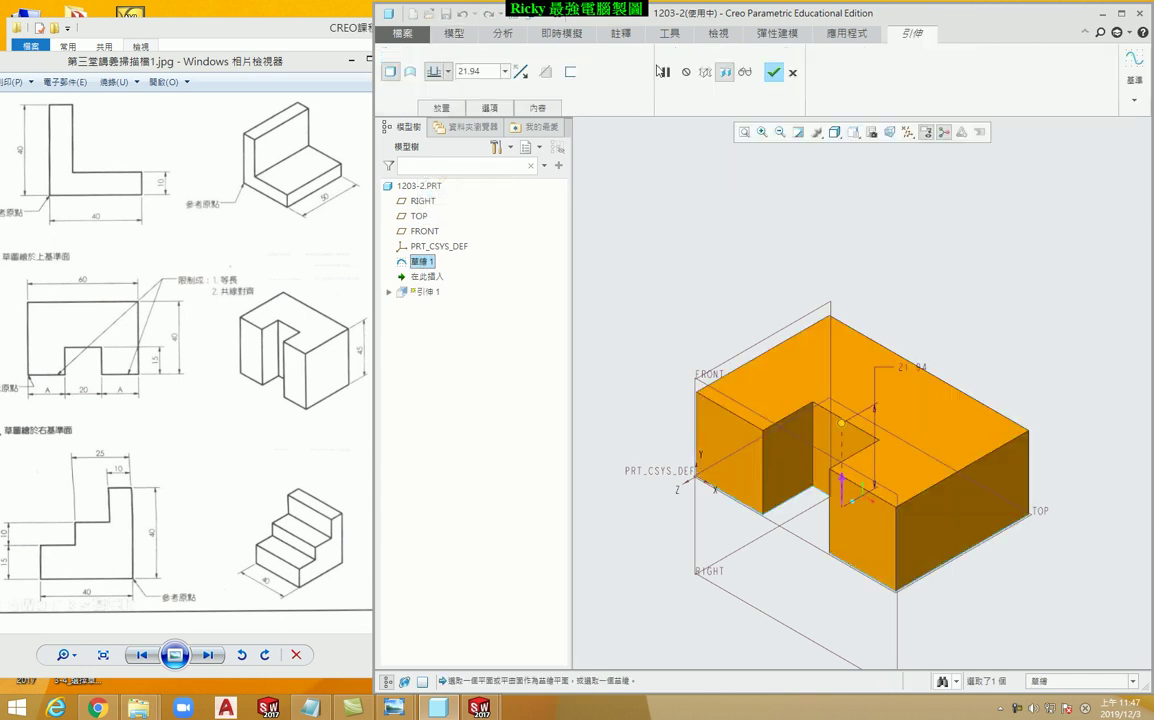
{"action": "double_click", "coordinate": [470, 71]}
{"action": "type", "text": "40"}
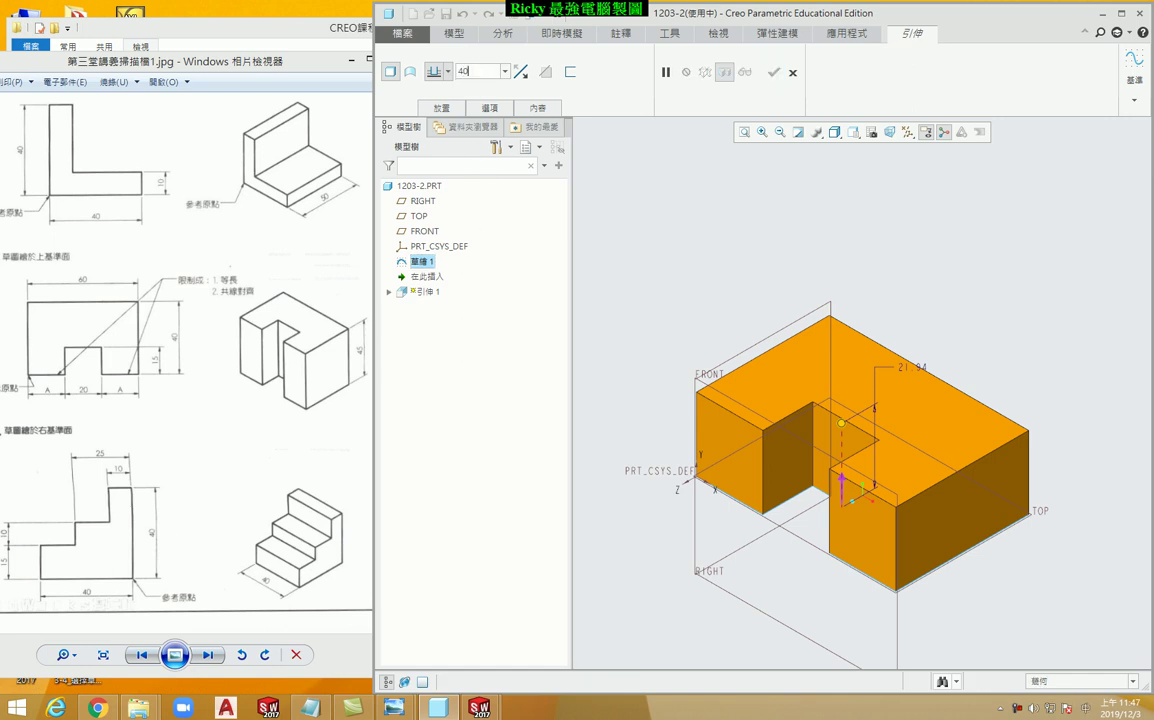
{"action": "key", "text": "Return"}
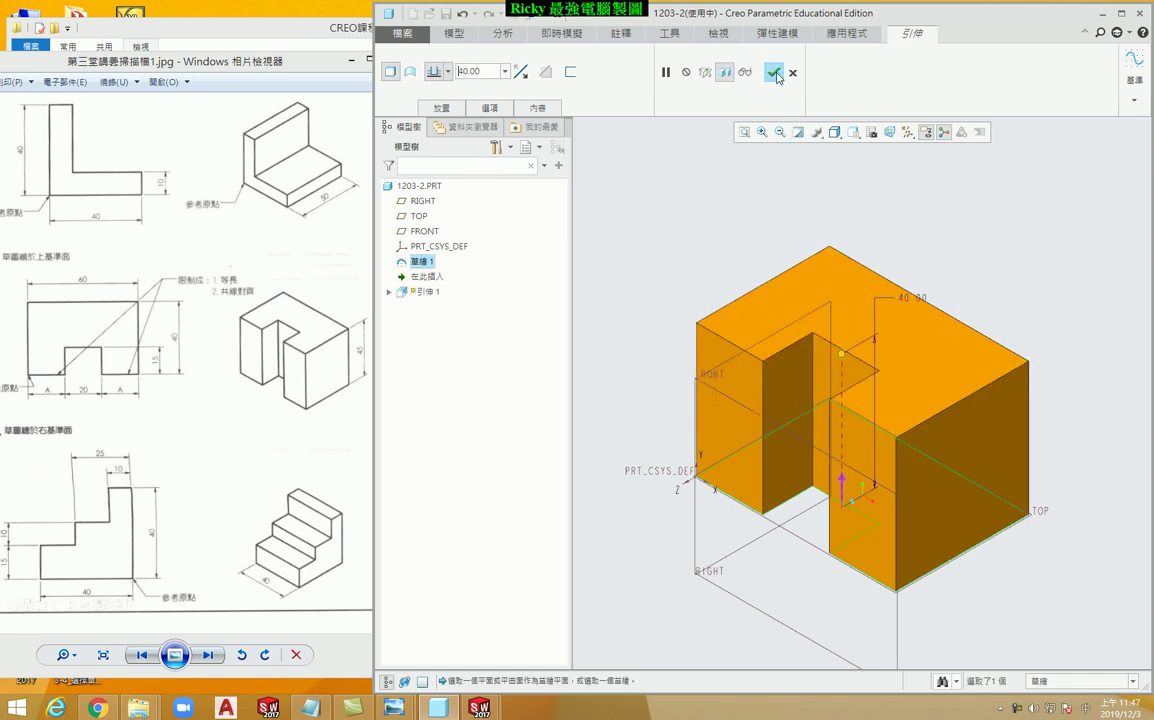
{"action": "middle_click", "coordinate": [711, 185]}
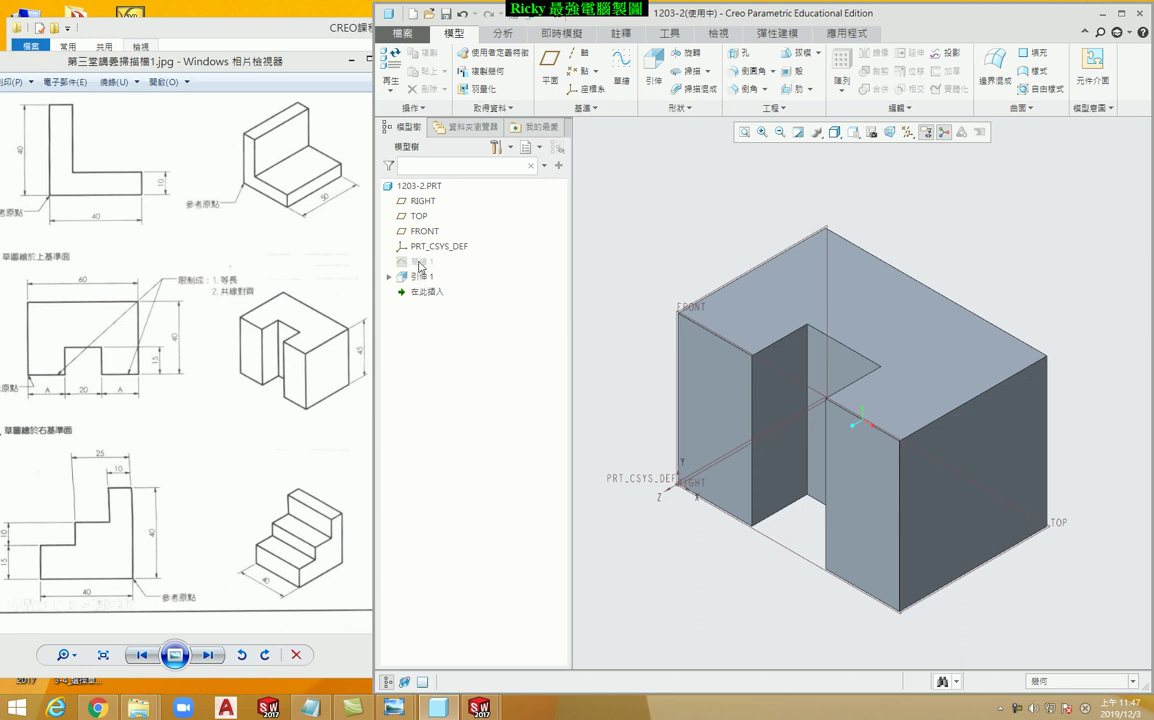
{"action": "left_click", "coordinate": [390, 278]}
{"action": "left_click", "coordinate": [438, 291]}
{"action": "left_click", "coordinate": [420, 277]}
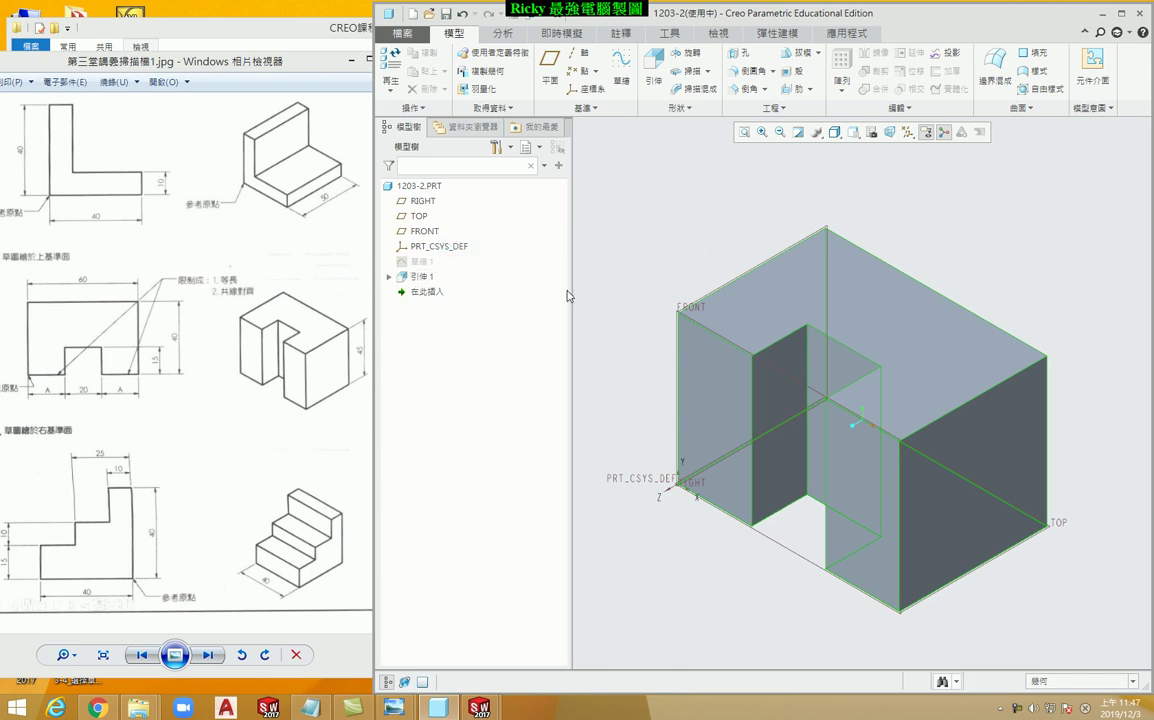
{"action": "left_click", "coordinate": [424, 261]}
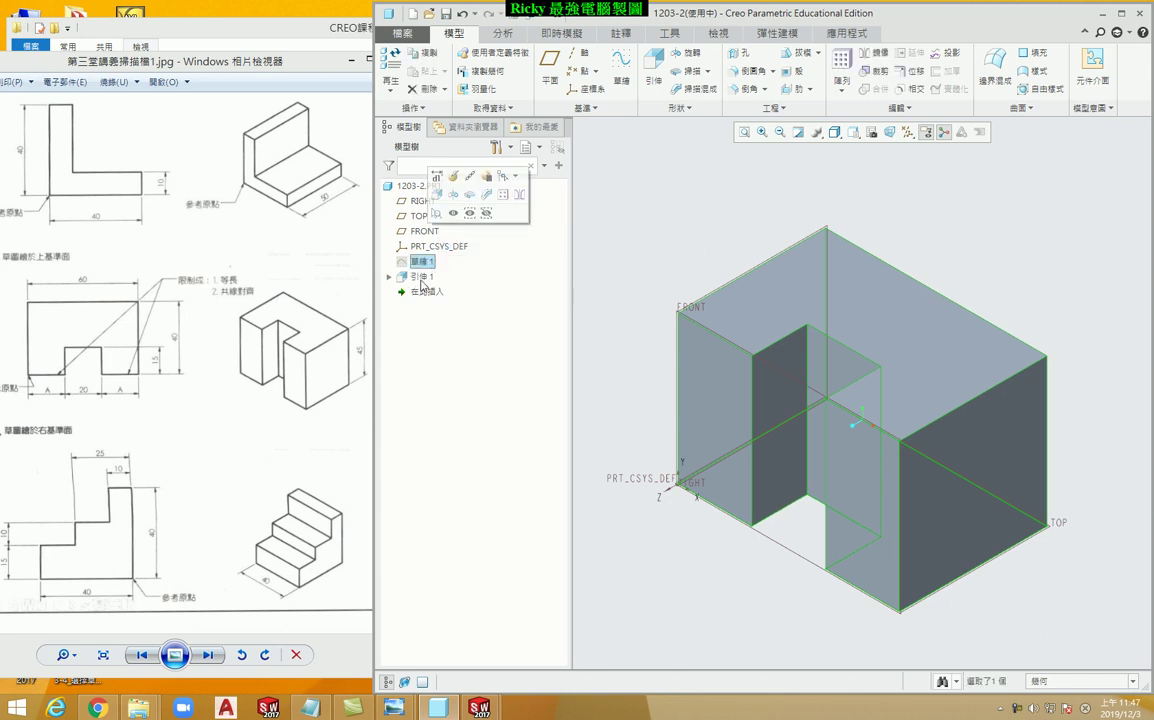
{"action": "left_click", "coordinate": [421, 279]}
{"action": "left_click", "coordinate": [424, 263]}
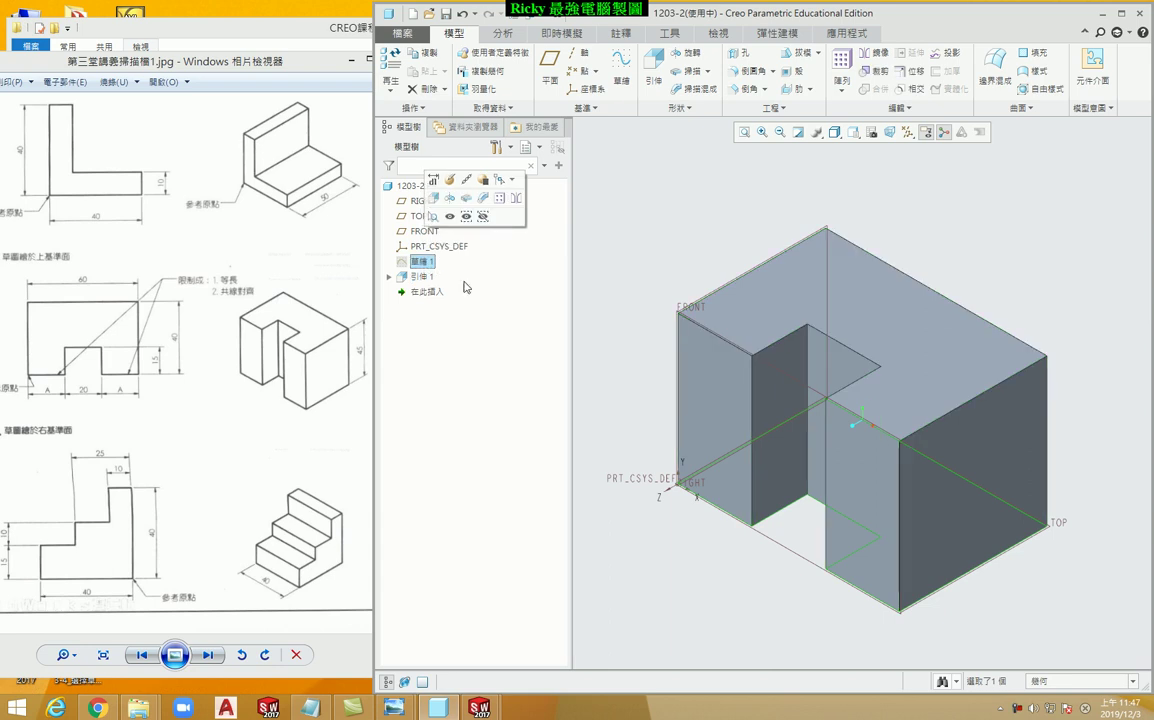
{"action": "left_click", "coordinate": [659, 227]}
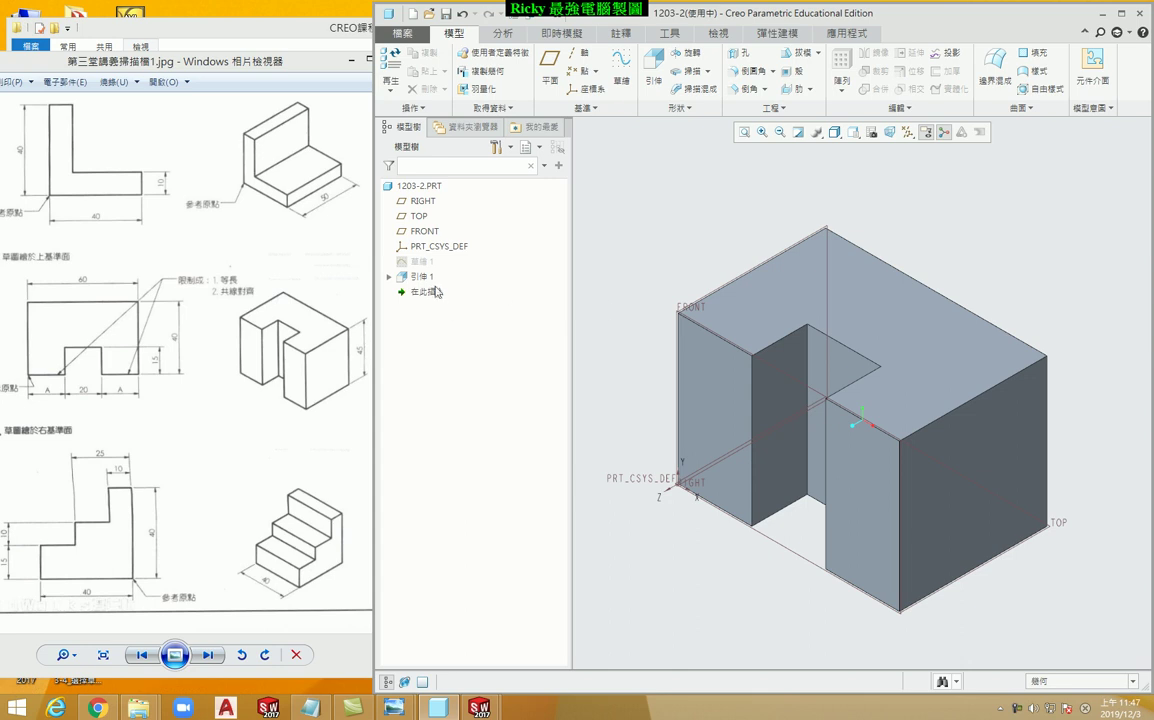
{"action": "left_click", "coordinate": [420, 261]}
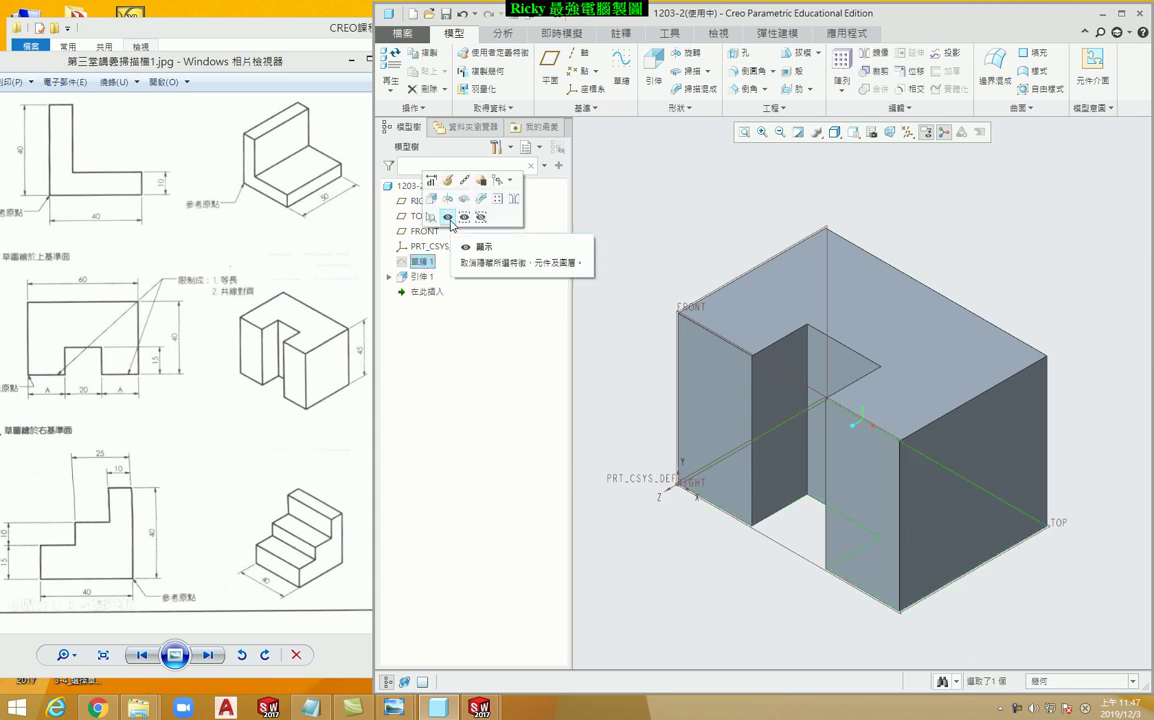
{"action": "left_click", "coordinate": [449, 218]}
{"action": "middle_click_drag", "start_coordinate": [710, 567], "coordinate": [771, 509]}
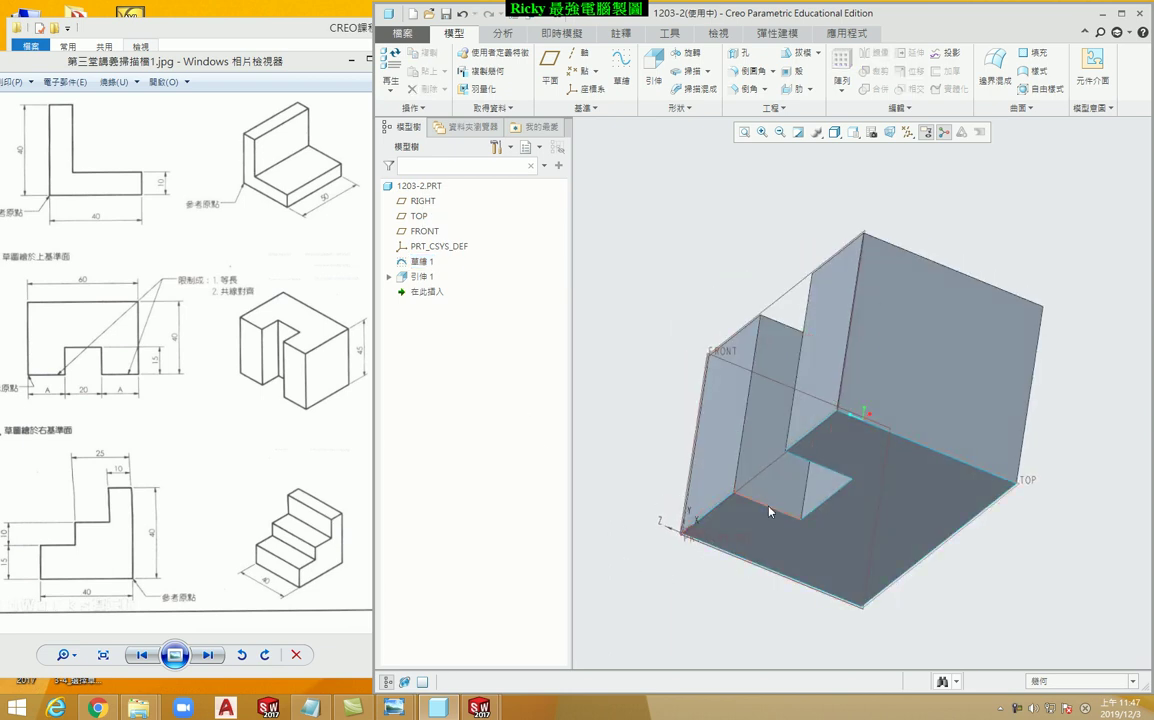
{"action": "left_click", "coordinate": [425, 262]}
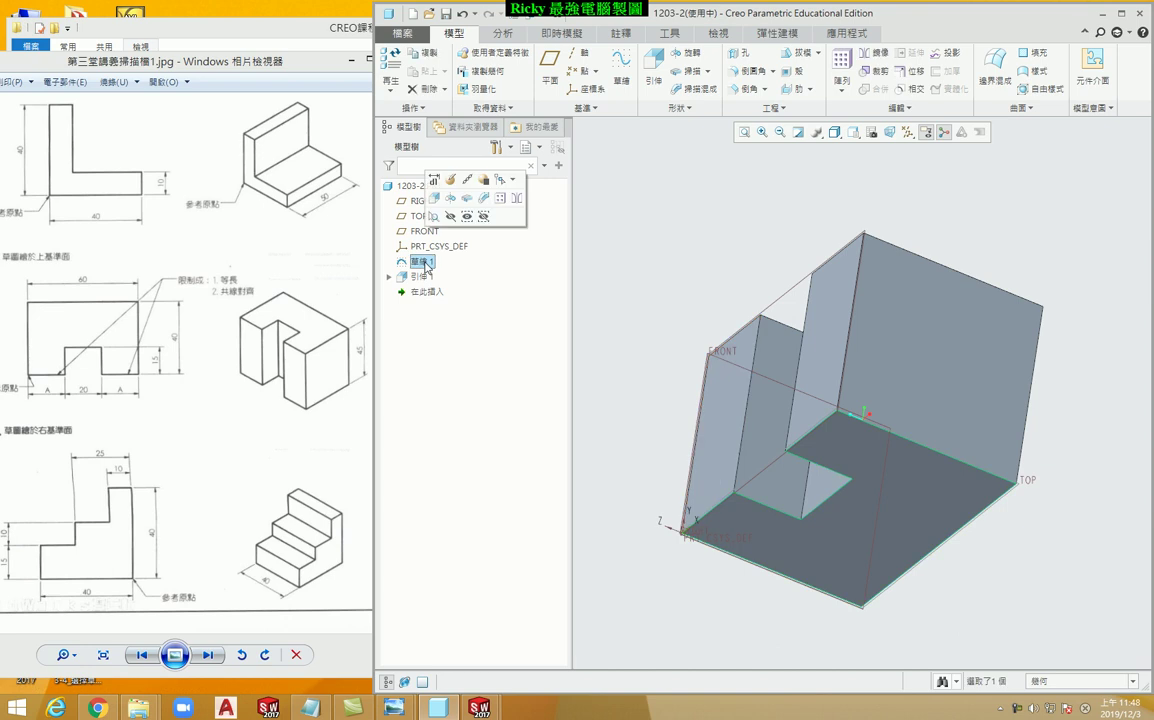
{"action": "left_click", "coordinate": [405, 203]}
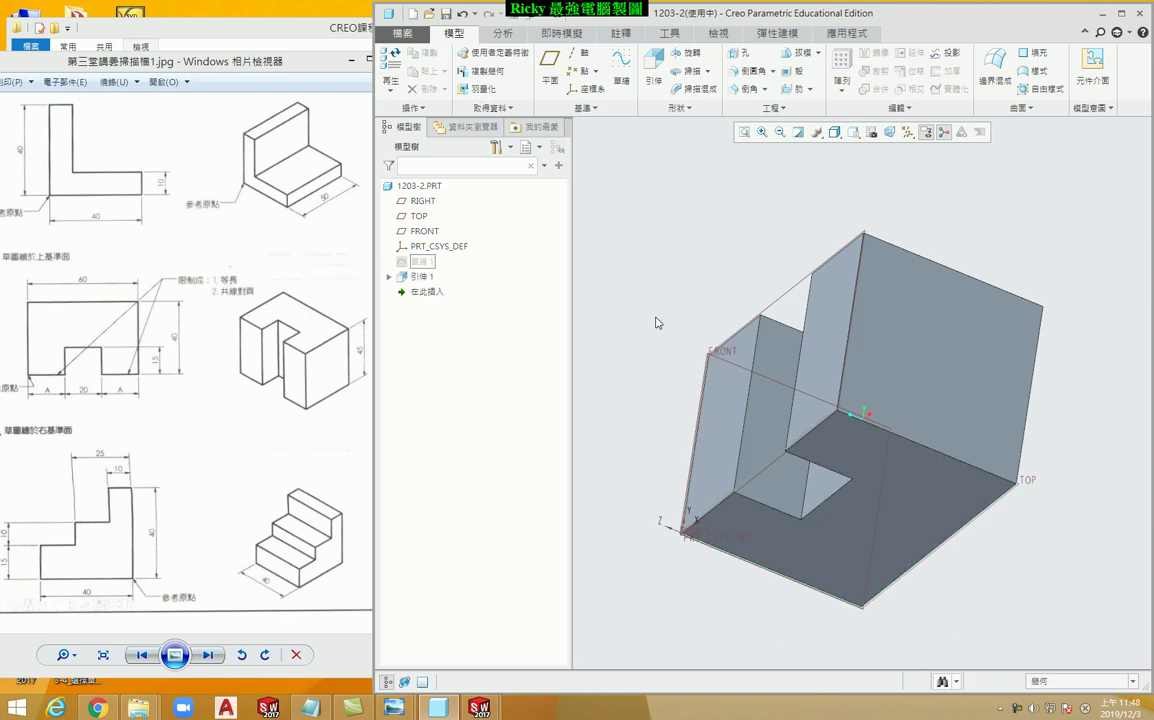
{"action": "mouse_move", "coordinate": [631, 278]}
{"action": "middle_mouse_down"}
{"action": "mouse_move", "coordinate": [621, 258]}
{"action": "mouse_move", "coordinate": [718, 420]}
{"action": "mouse_move", "coordinate": [527, 321]}
{"action": "middle_mouse_up"}
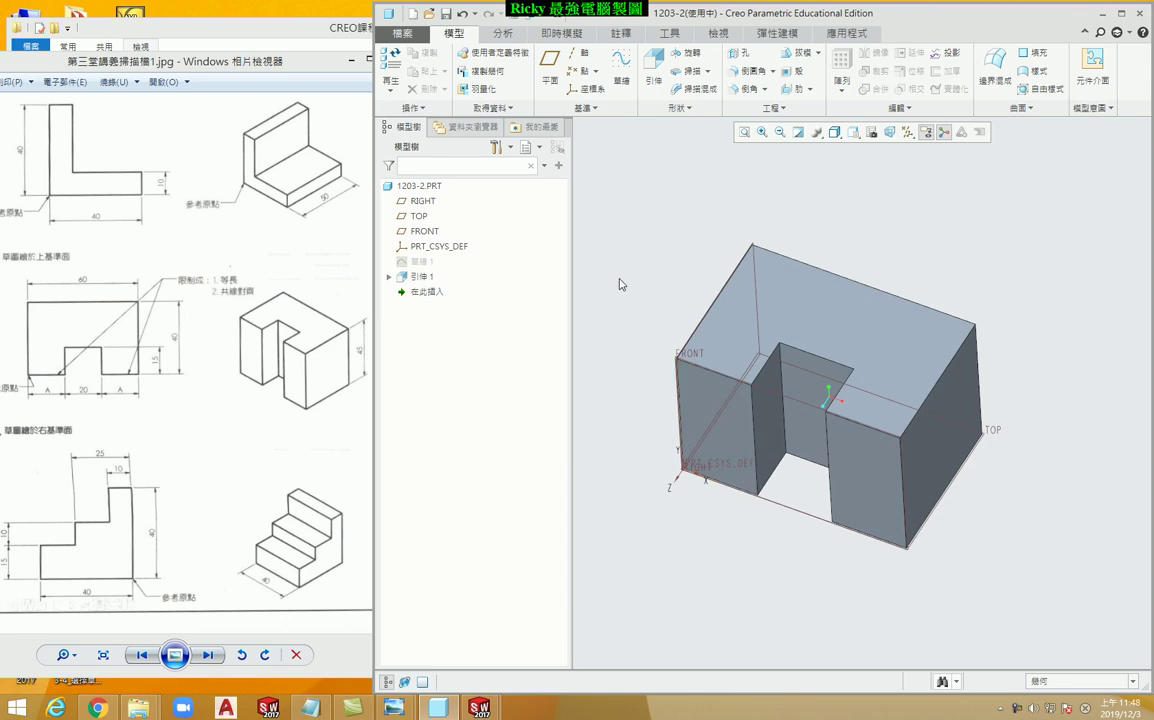
{"action": "scroll", "coordinate": [622, 286], "scroll_direction": "down", "scroll_amount": 2}
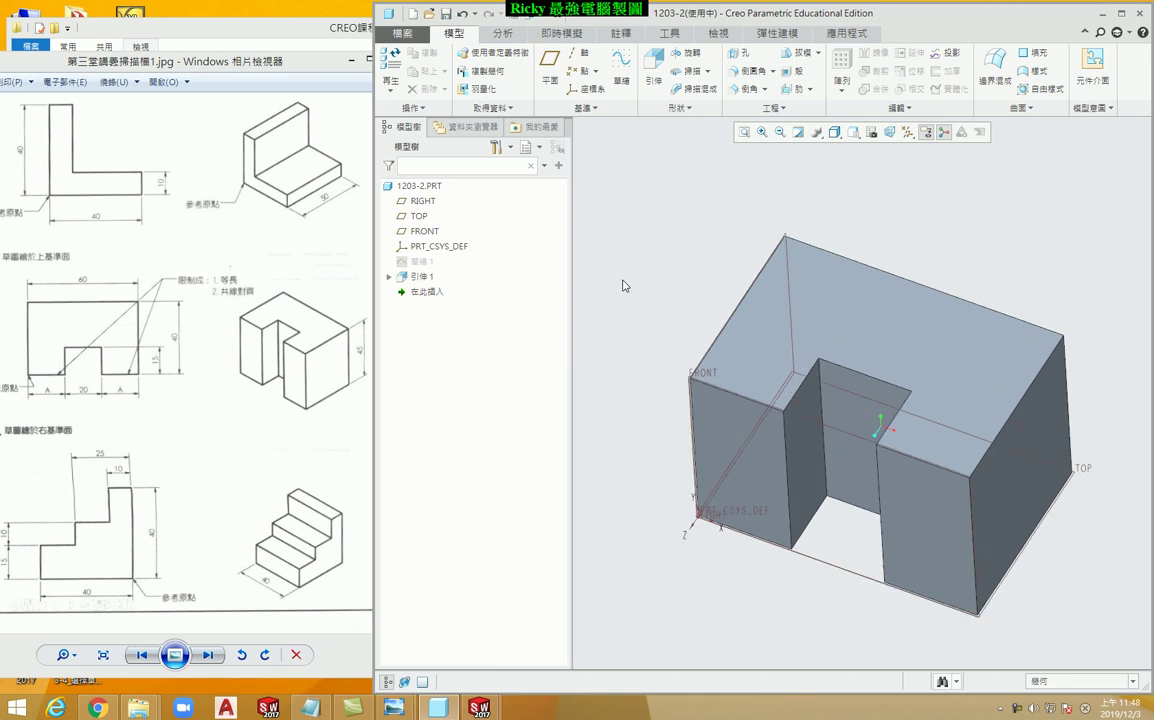
{"action": "left_click", "coordinate": [421, 264]}
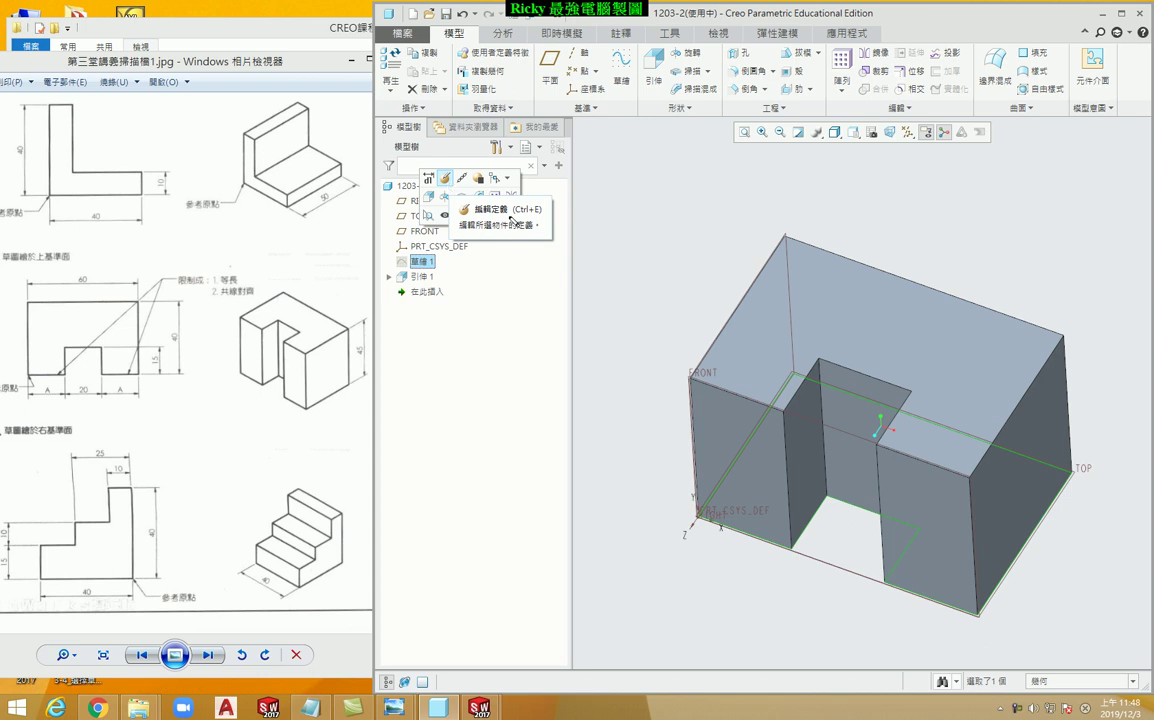
{"action": "left_click_drag", "start_coordinate": [508, 203], "coordinate": [500, 201]}
{"action": "left_click", "coordinate": [428, 262]}
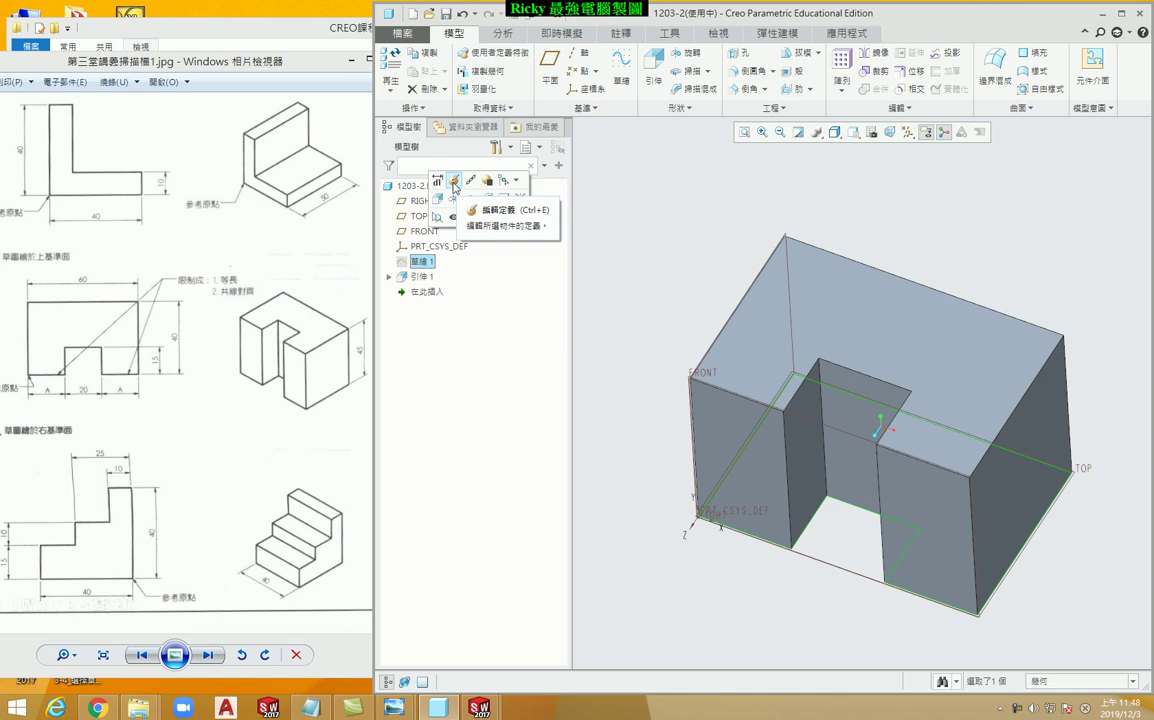
{"action": "left_click", "coordinate": [454, 183]}
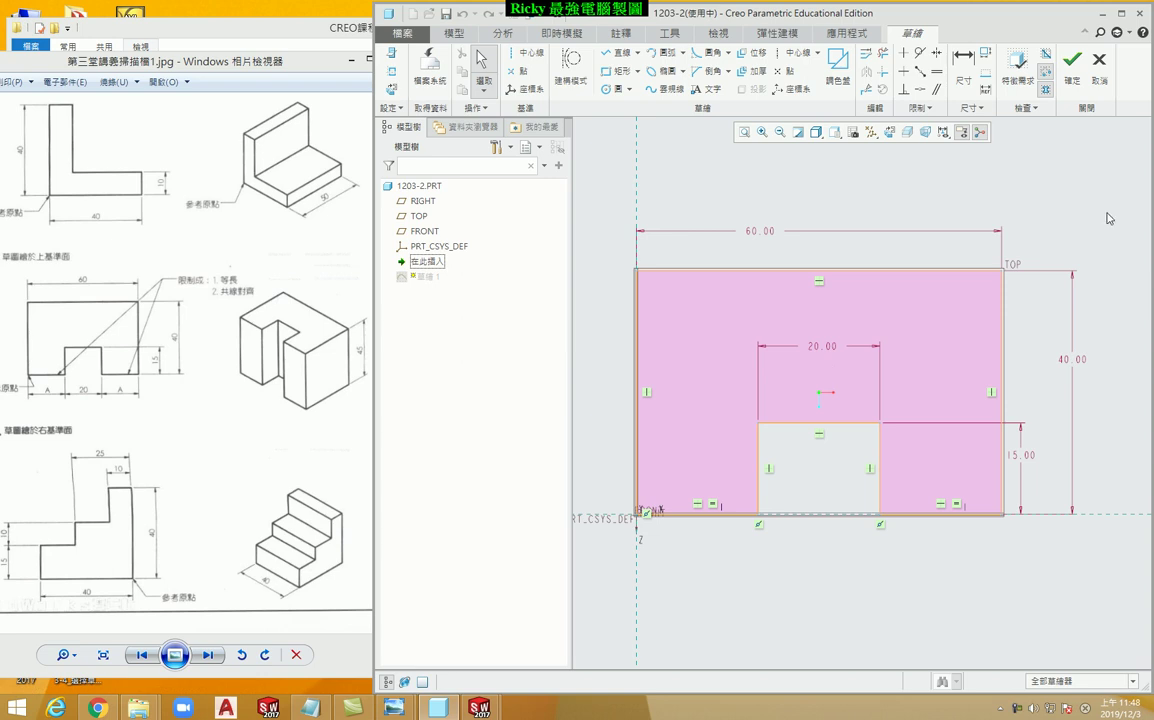
{"action": "left_click", "coordinate": [1071, 80]}
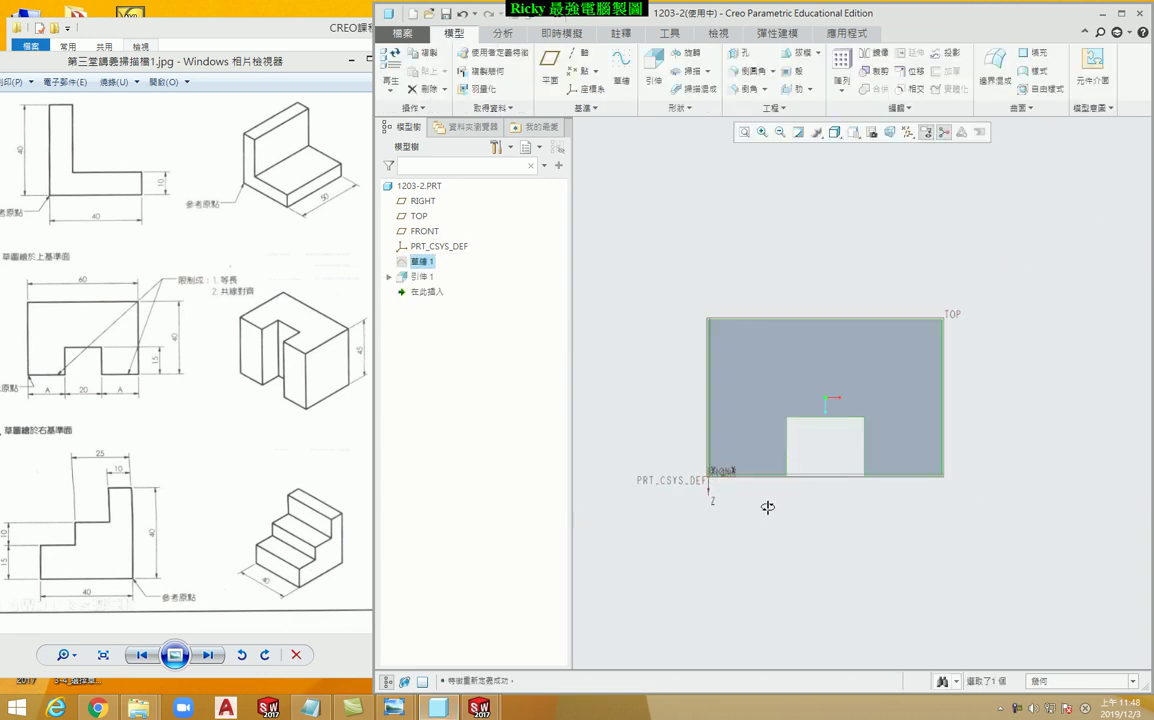
{"action": "middle_click_drag", "start_coordinate": [730, 458], "coordinate": [724, 440]}
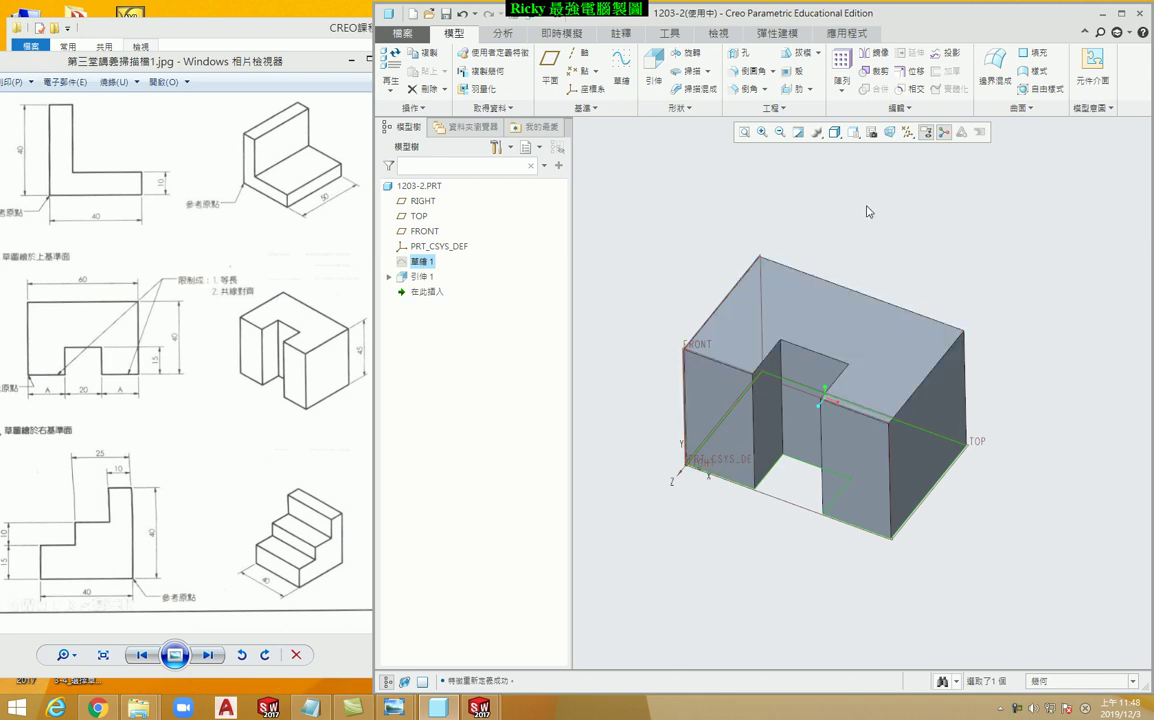
Redefine Extrude 1, dragging its depth from 40.00 to 46.70, and finish.
{"action": "left_click", "coordinate": [625, 317]}
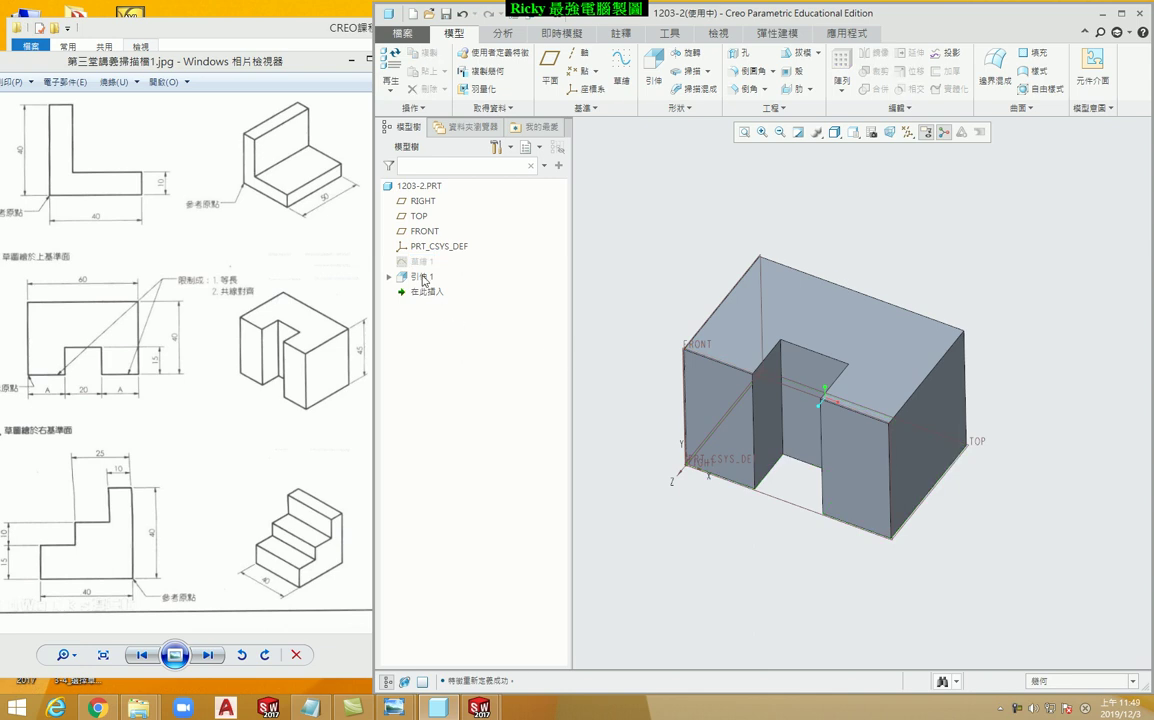
{"action": "left_click", "coordinate": [422, 278]}
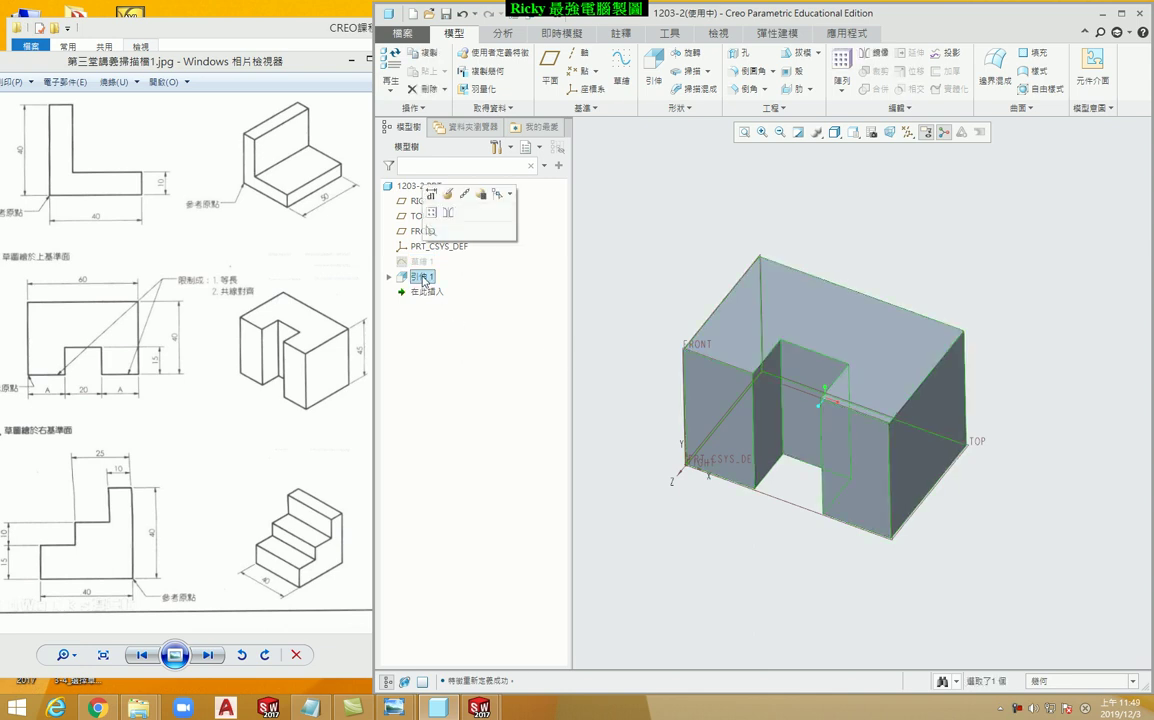
{"action": "left_click", "coordinate": [451, 196]}
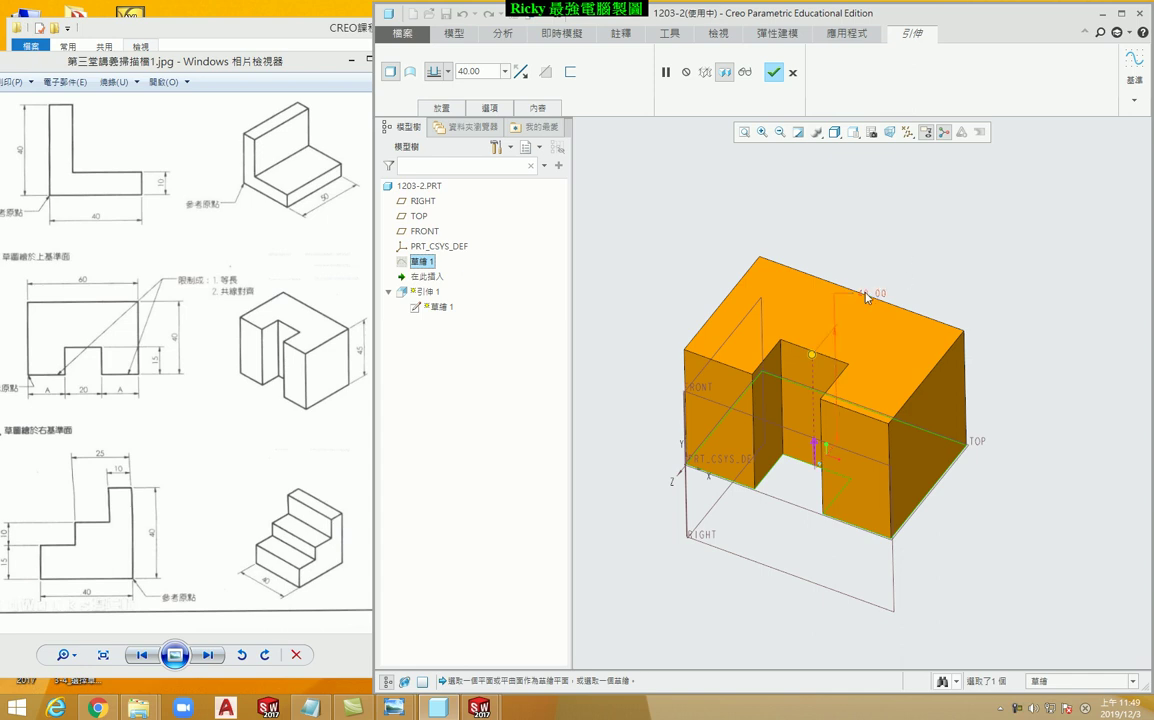
{"action": "left_click_drag", "start_coordinate": [813, 357], "coordinate": [817, 340]}
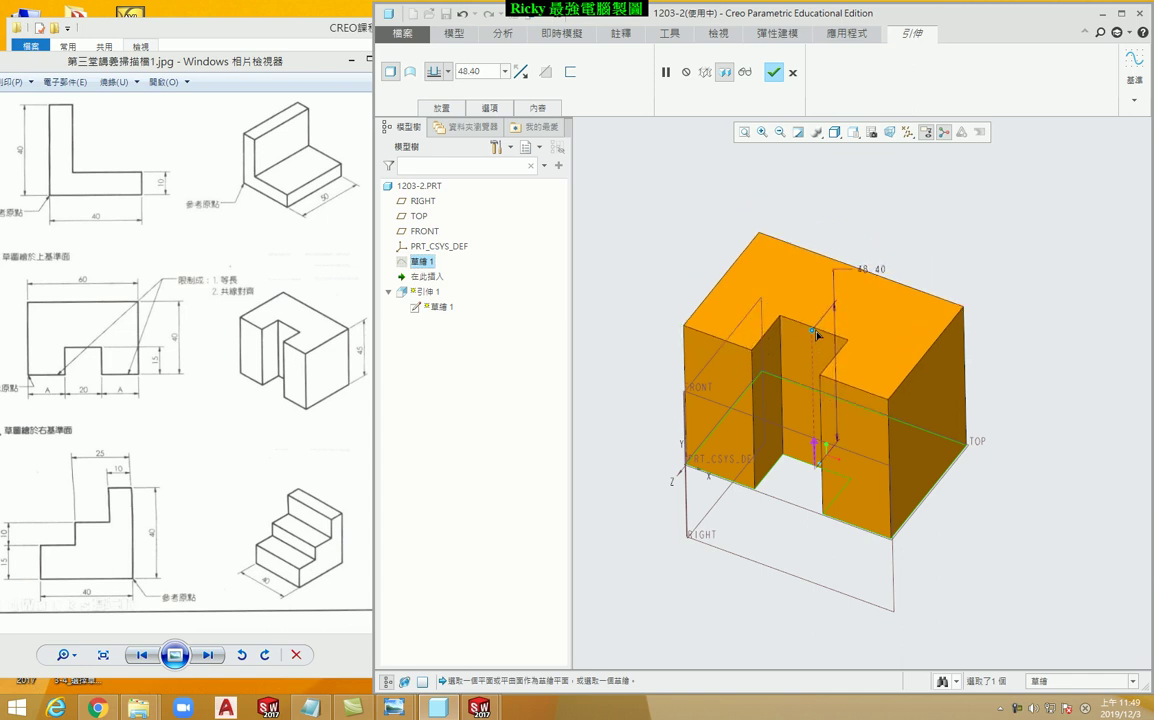
{"action": "left_click", "coordinate": [777, 75]}
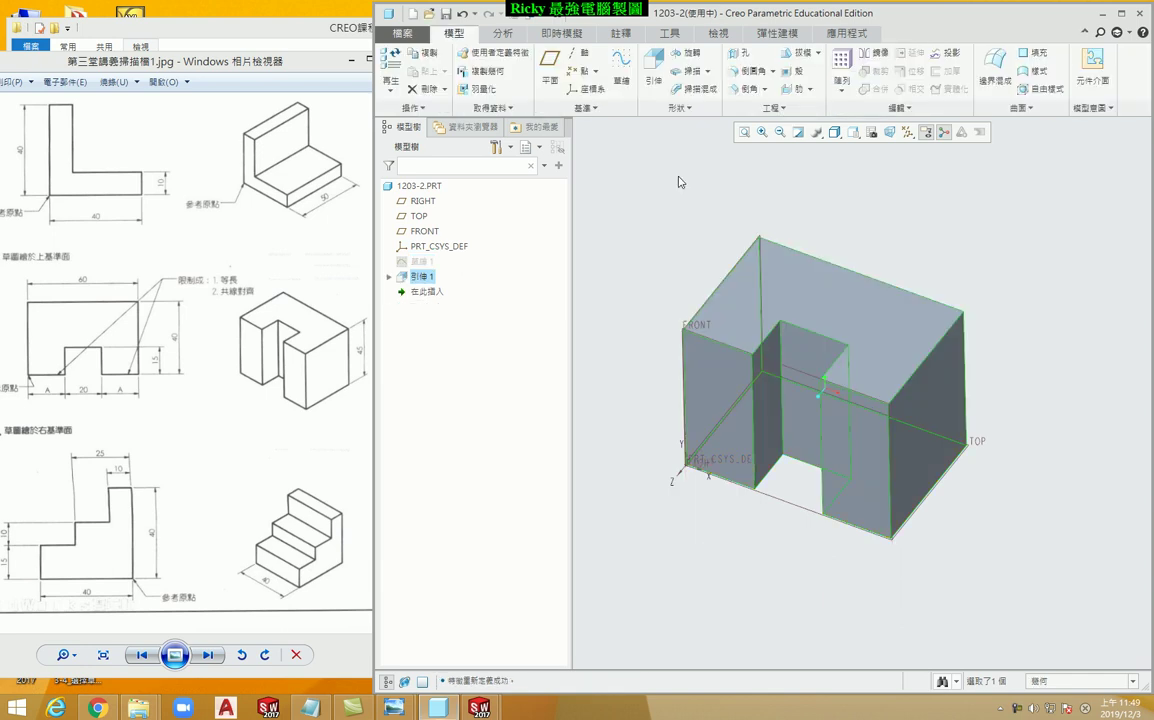
{"action": "left_click", "coordinate": [593, 355]}
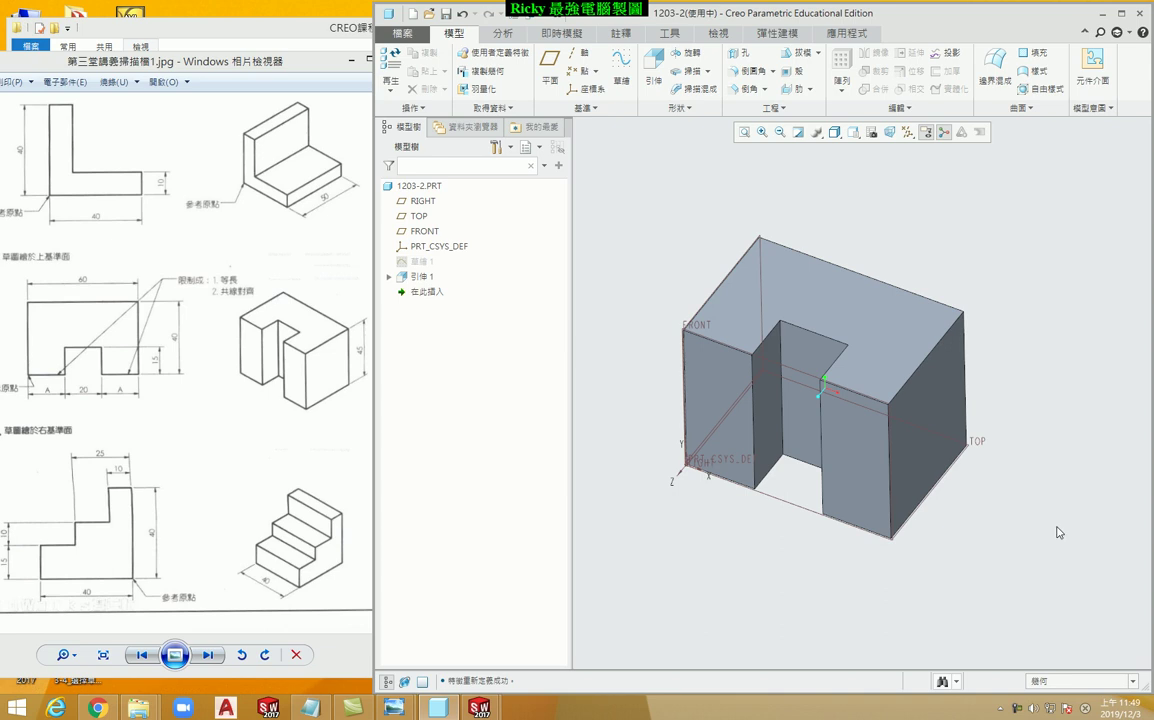
{"action": "left_click", "coordinate": [860, 330]}
{"action": "double_click", "coordinate": [908, 347]}
{"action": "middle_click_drag", "start_coordinate": [908, 347], "coordinate": [734, 536]}
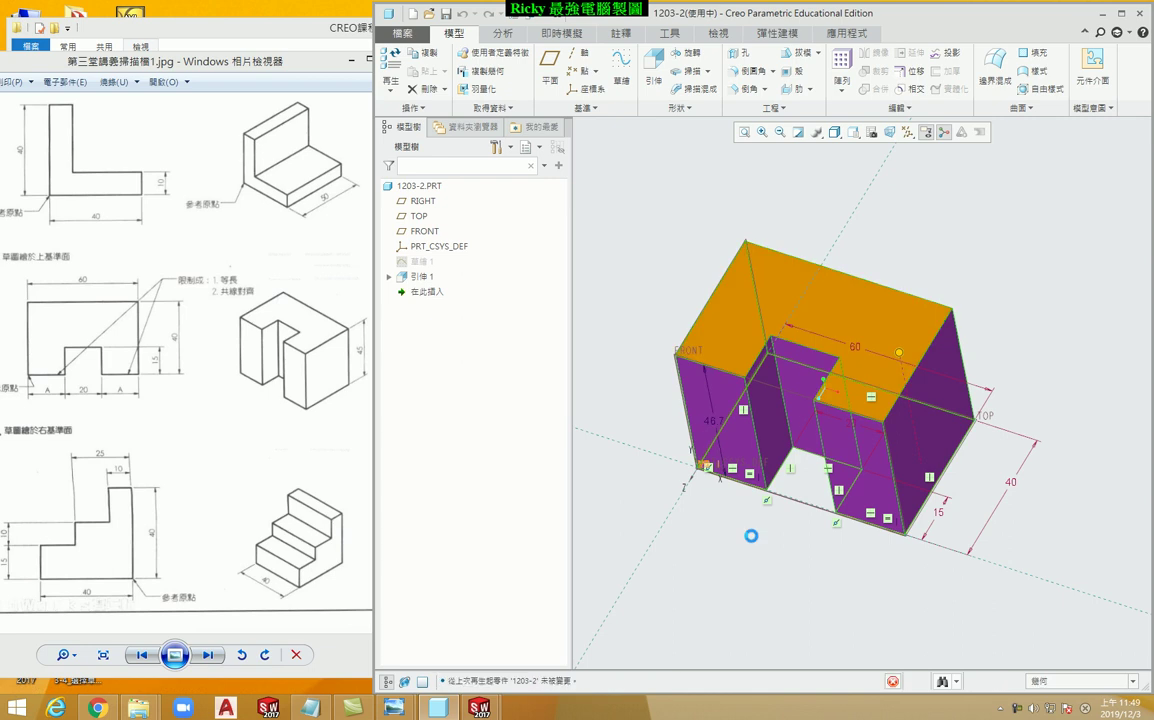
{"action": "key", "text": "ctrl+g"}
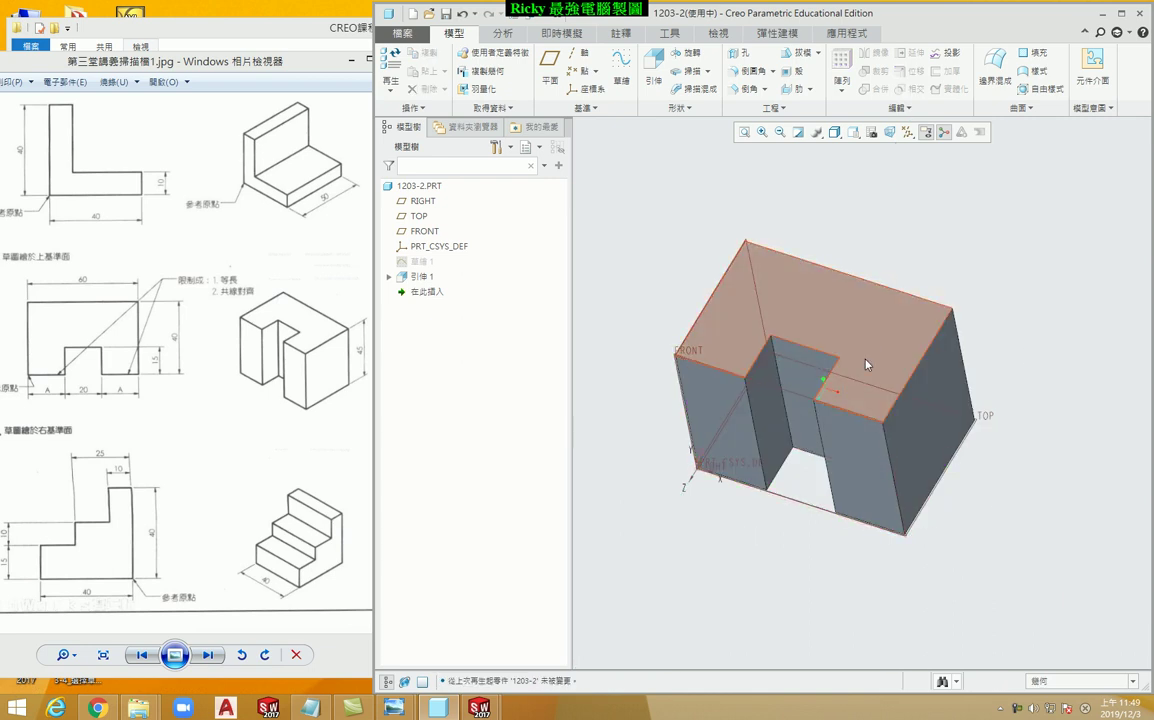
{"action": "double_click", "coordinate": [873, 349]}
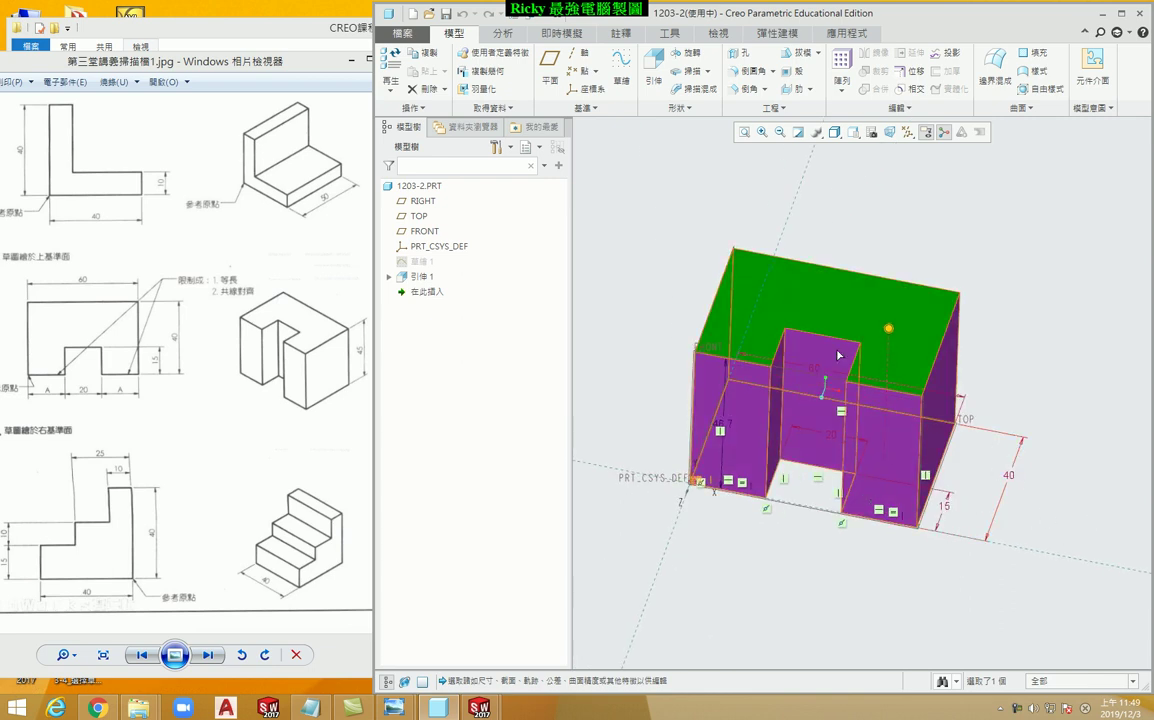
{"action": "mouse_move", "coordinate": [789, 566]}
{"action": "middle_mouse_down"}
{"action": "mouse_move", "coordinate": [750, 528]}
{"action": "mouse_move", "coordinate": [755, 546]}
{"action": "middle_mouse_up"}
{"action": "mouse_move", "coordinate": [710, 387]}
{"action": "middle_mouse_down"}
{"action": "mouse_move", "coordinate": [840, 549]}
{"action": "mouse_move", "coordinate": [884, 525]}
{"action": "mouse_move", "coordinate": [760, 500]}
{"action": "middle_mouse_up"}
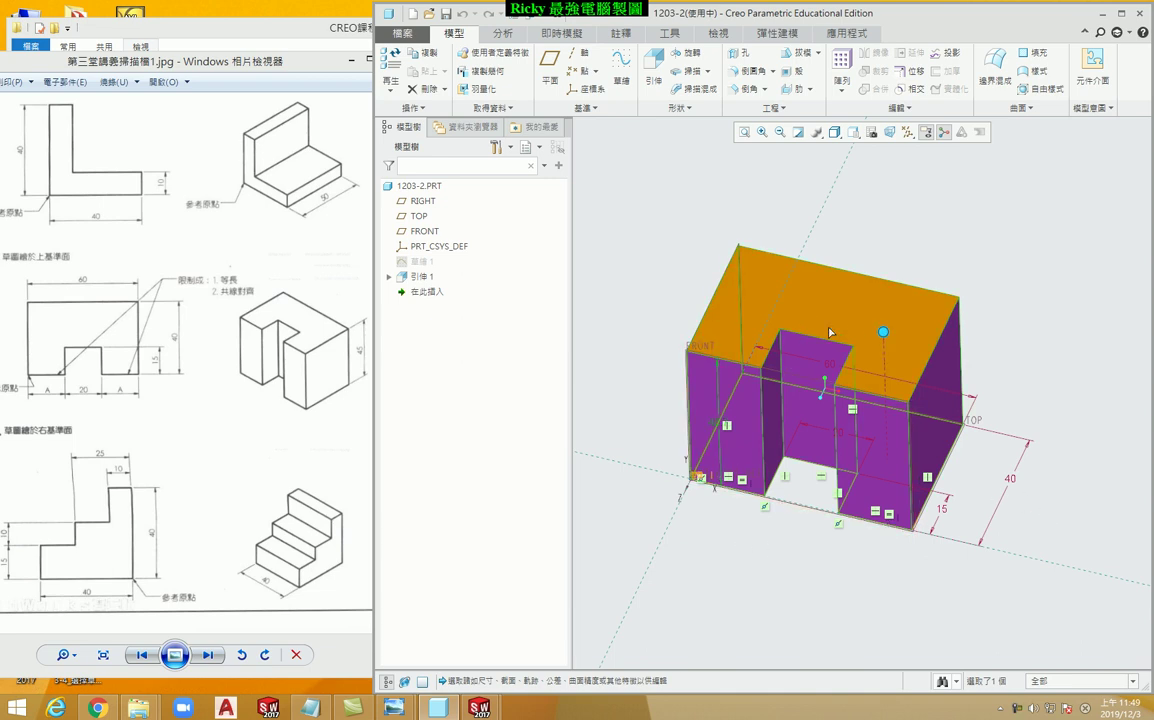
{"action": "left_click", "coordinate": [886, 285]}
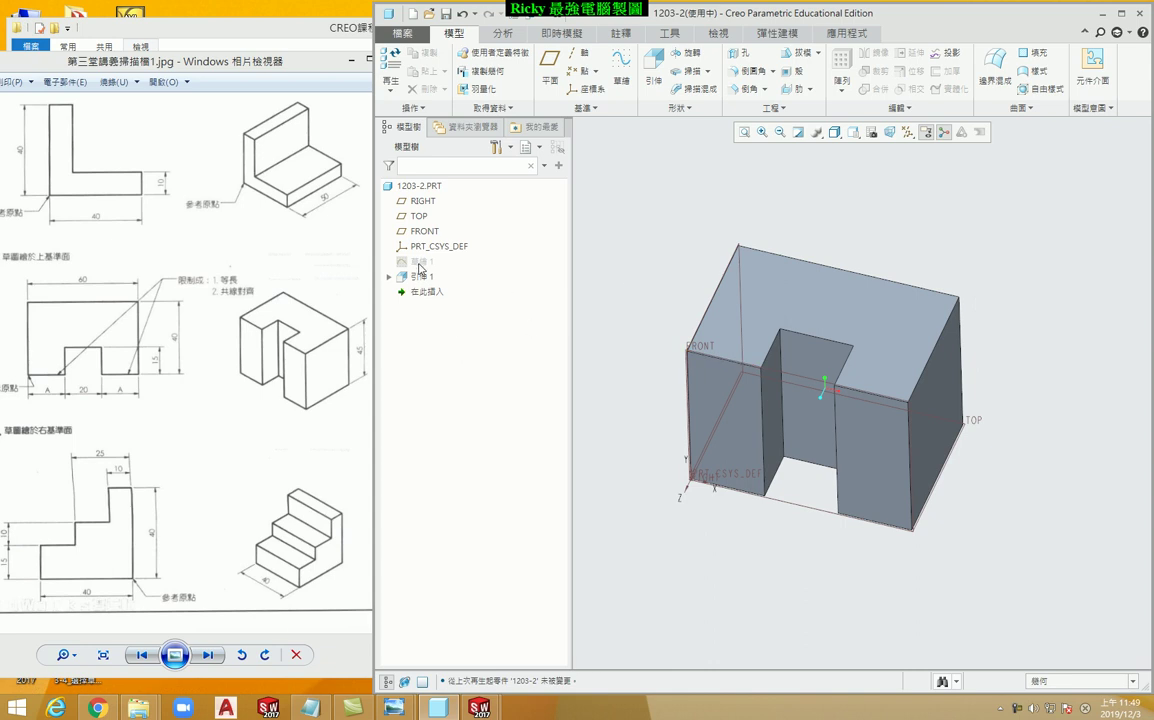
Reopen Sketch 1 and draw two roof lines from the top corners up to an apex.
{"action": "left_click", "coordinate": [420, 265]}
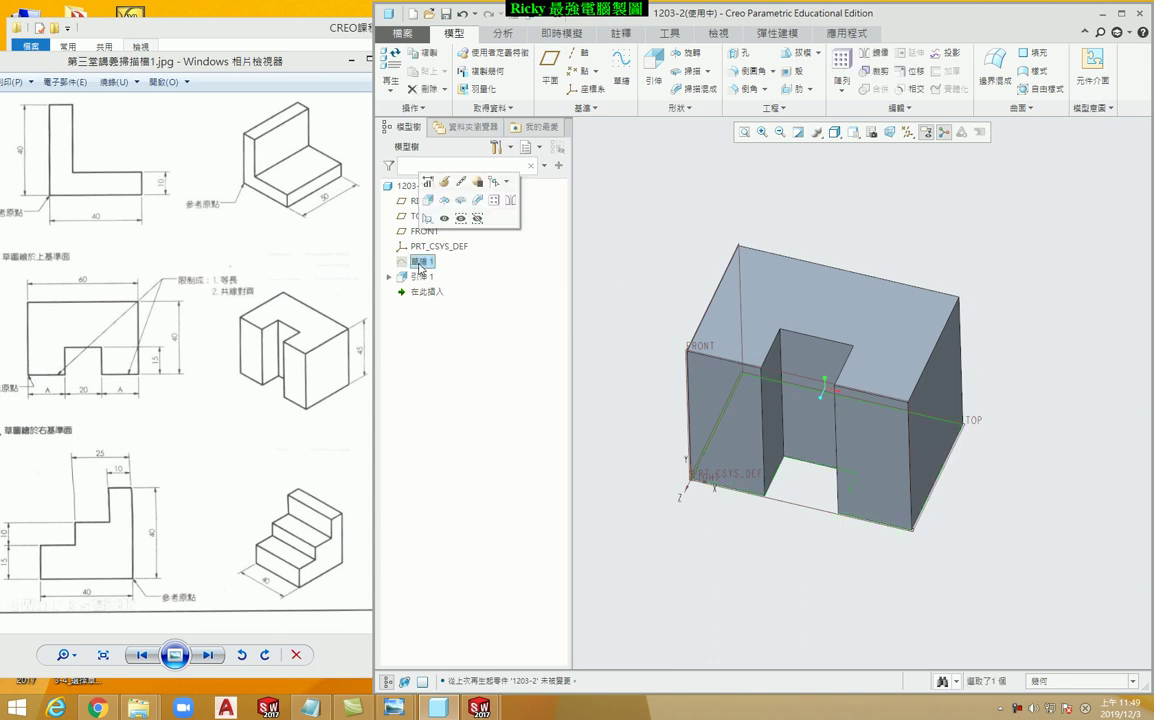
{"action": "left_click", "coordinate": [446, 184]}
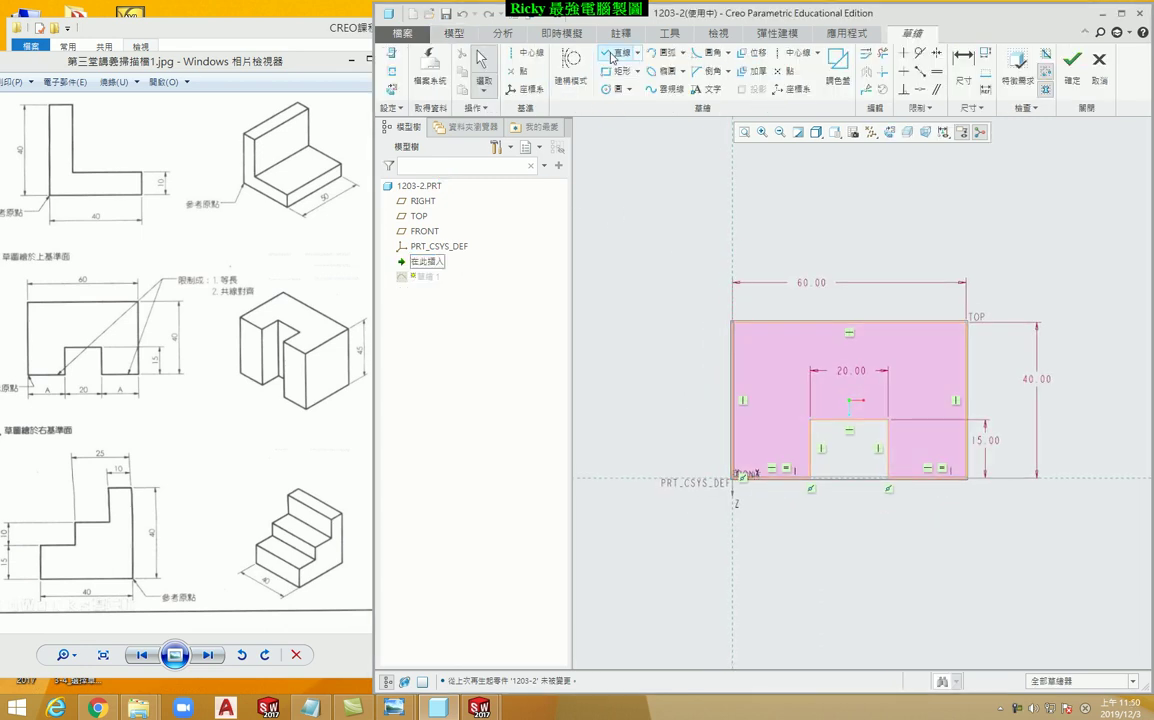
{"action": "left_click", "coordinate": [733, 322]}
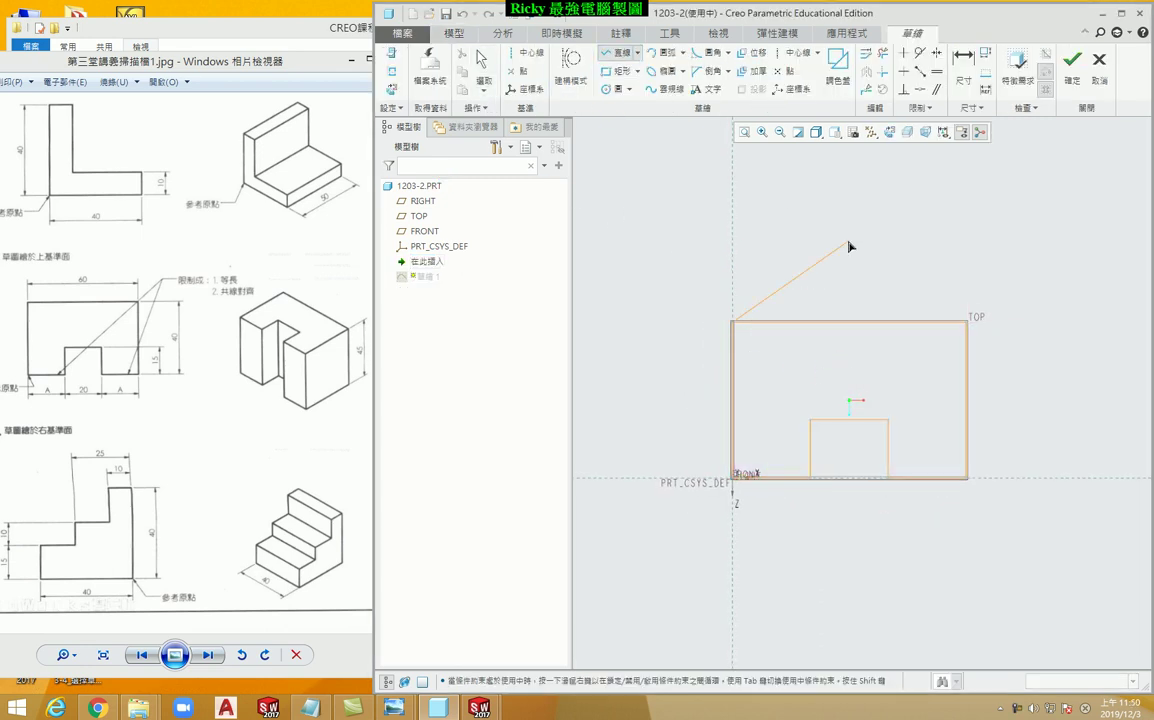
{"action": "left_click", "coordinate": [840, 244]}
{"action": "left_click", "coordinate": [967, 321]}
{"action": "middle_click", "coordinate": [968, 318]}
{"action": "middle_click", "coordinate": [900, 300]}
Delete the rectangle's top edge, adjust the apex, and accept the sketch to regenerate the peaked solid.
{"action": "left_click", "coordinate": [876, 322]}
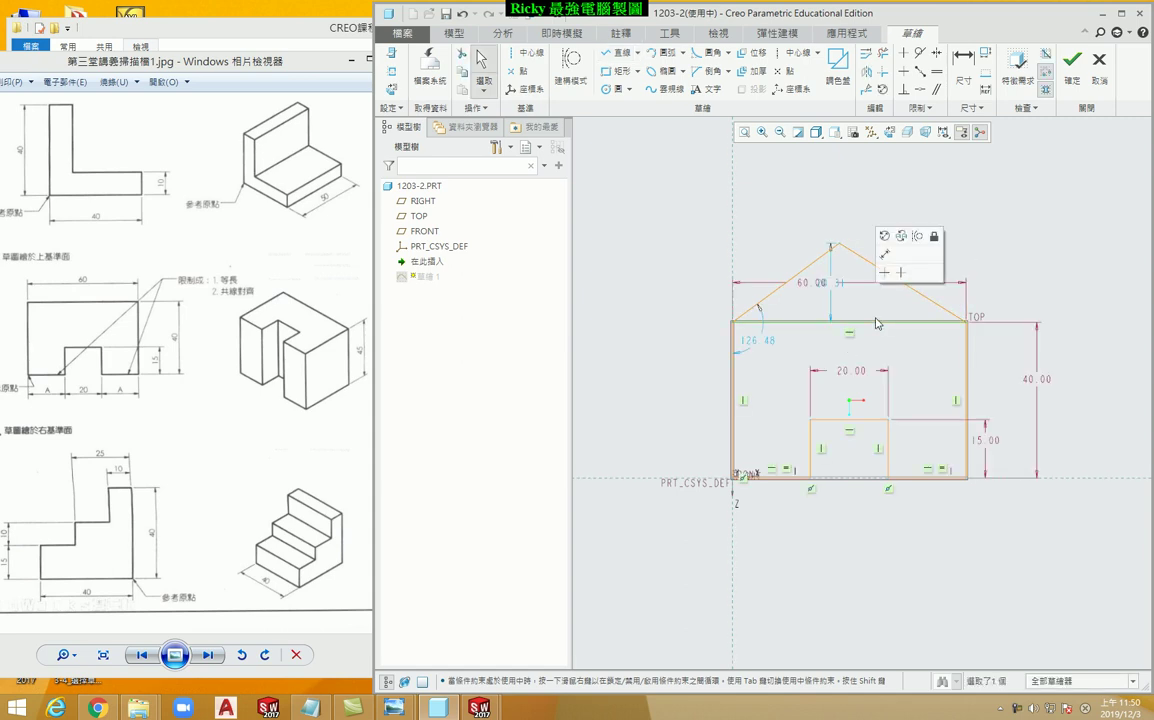
{"action": "key", "text": "Delete"}
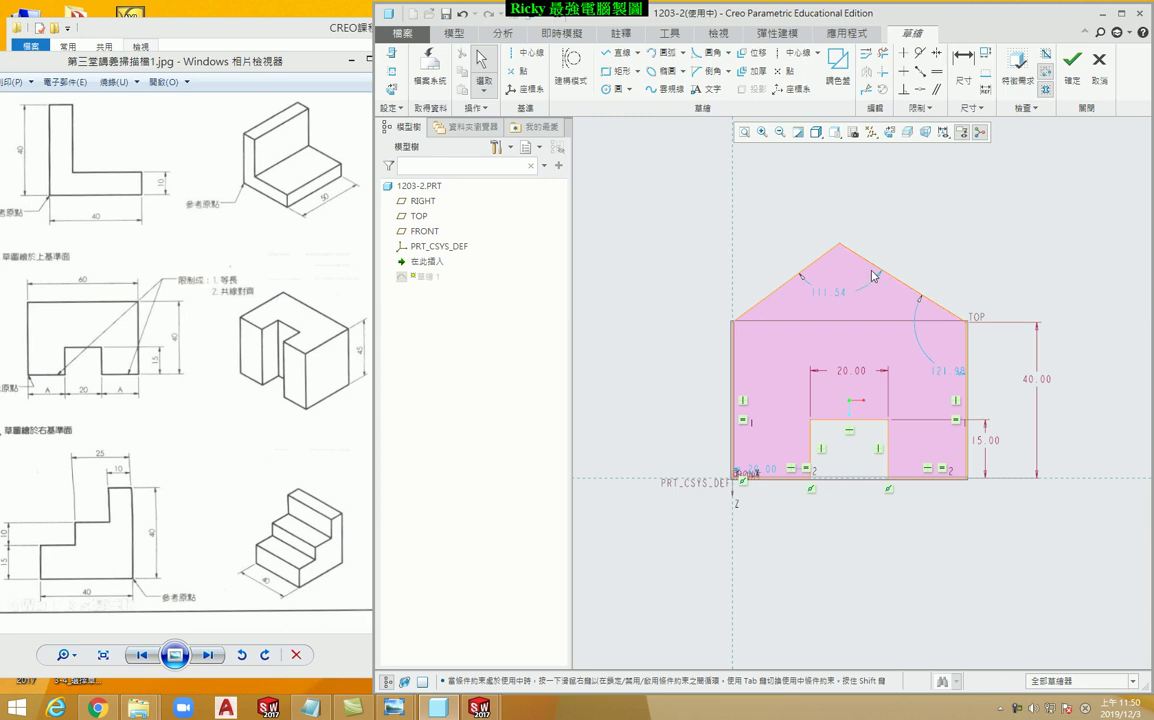
{"action": "left_click_drag", "start_coordinate": [851, 249], "coordinate": [849, 244]}
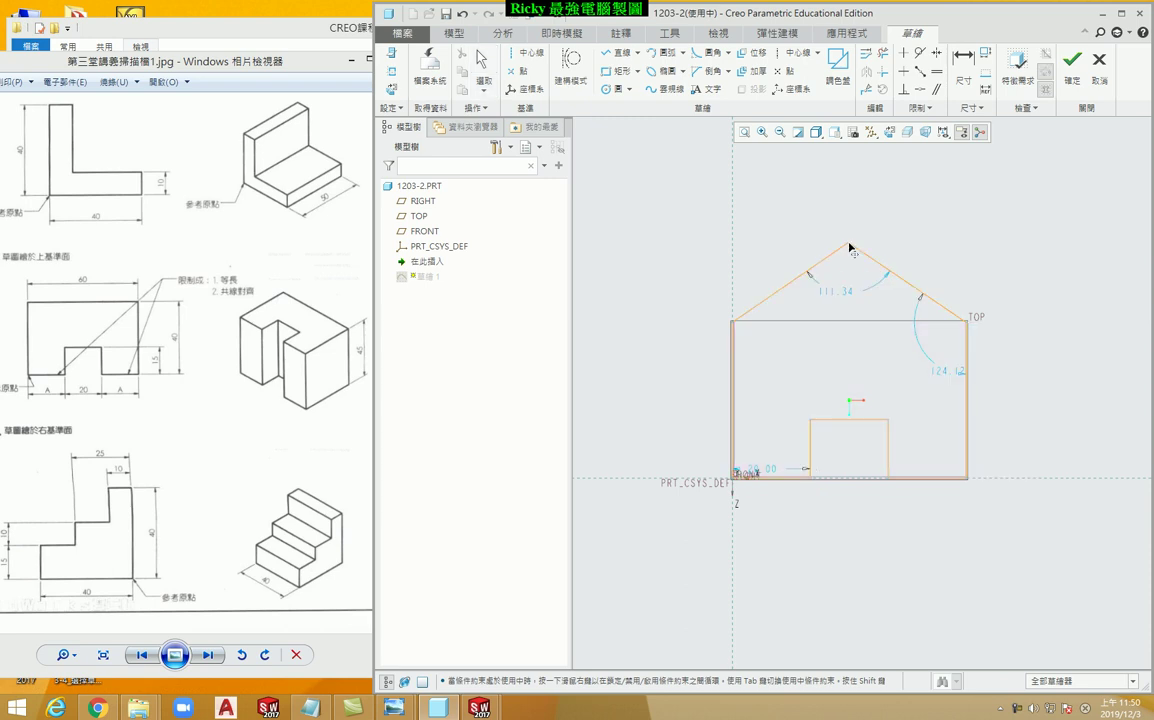
{"action": "left_click", "coordinate": [1071, 70]}
{"action": "key", "text": "ctrl+d"}
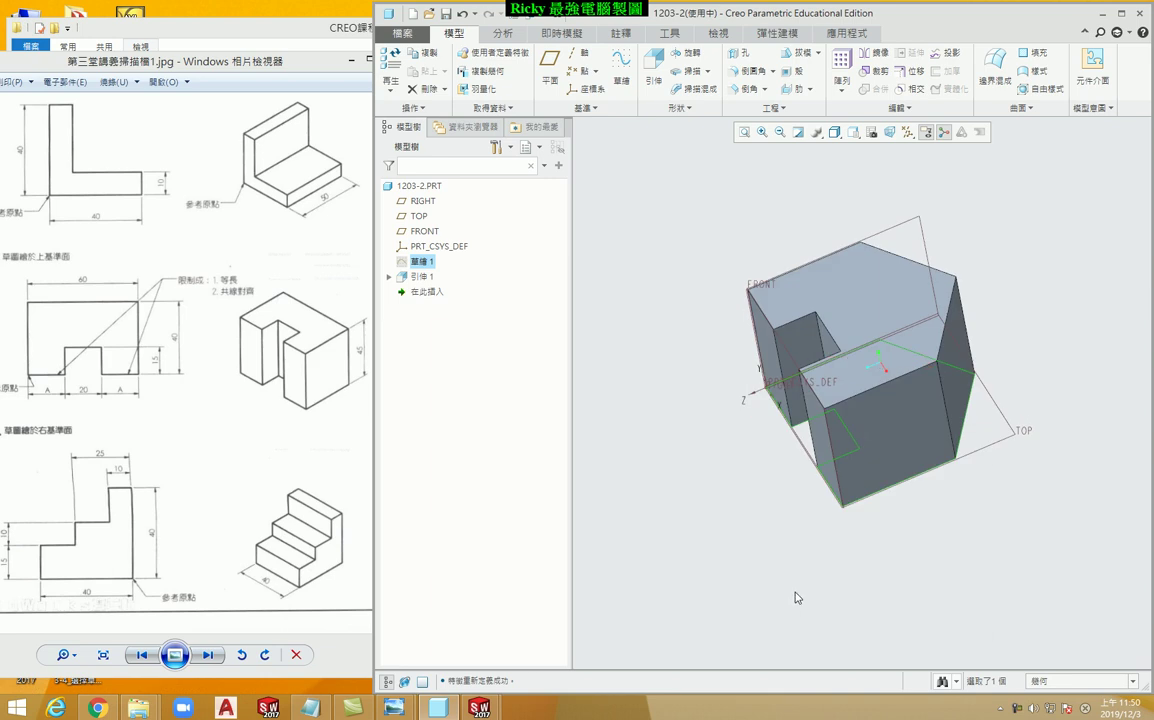
{"action": "left_click", "coordinate": [815, 598]}
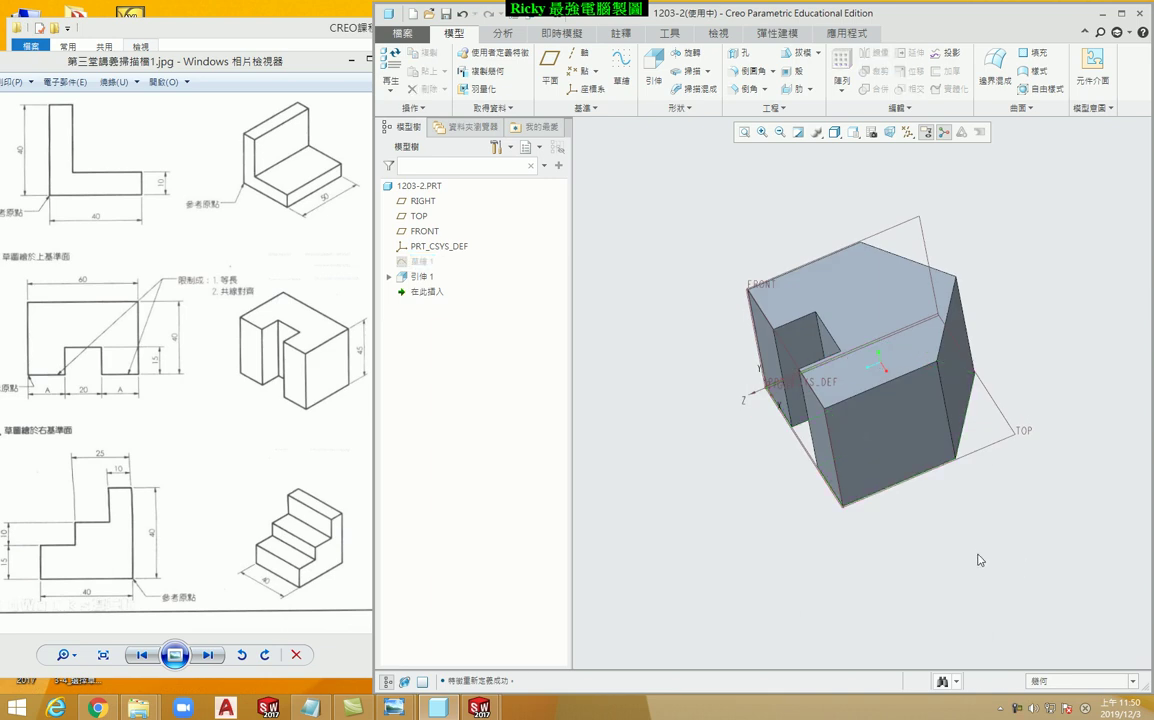
{"action": "double_click", "coordinate": [864, 323]}
{"action": "scroll", "coordinate": [955, 490], "scroll_direction": "down", "scroll_amount": 3}
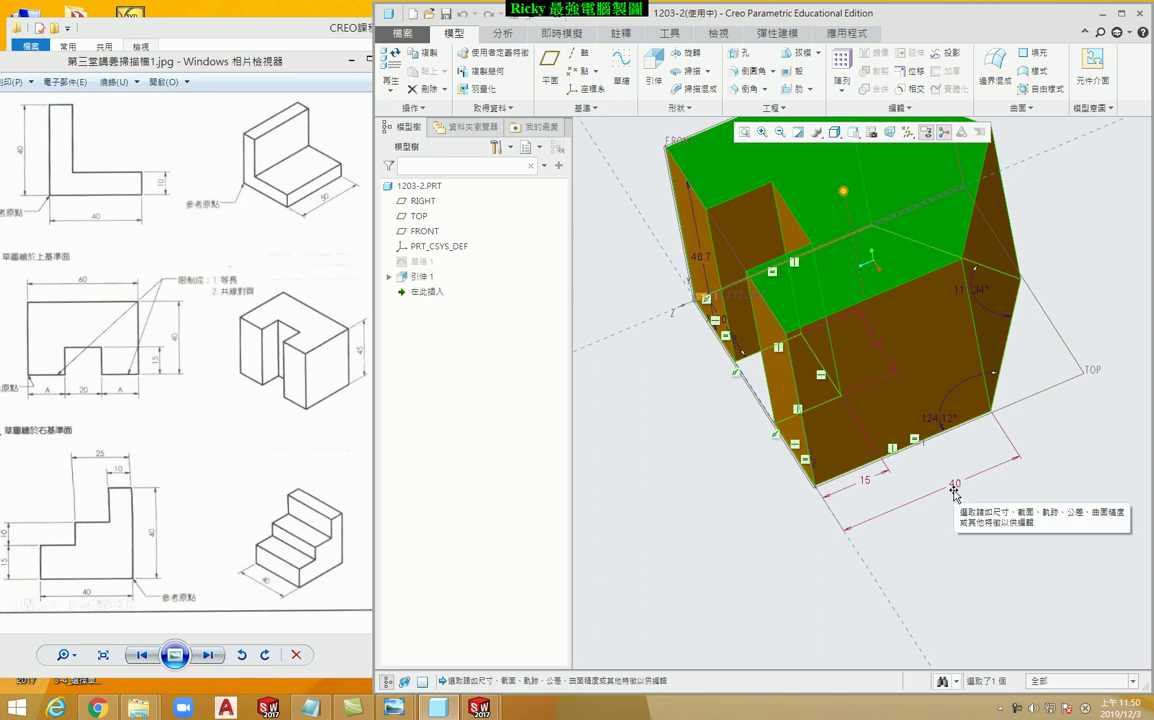
{"action": "scroll", "coordinate": [880, 510], "scroll_direction": "up", "scroll_amount": 3}
{"action": "left_click", "coordinate": [757, 510]}
{"action": "scroll", "coordinate": [900, 300], "scroll_direction": "down", "scroll_amount": 2}
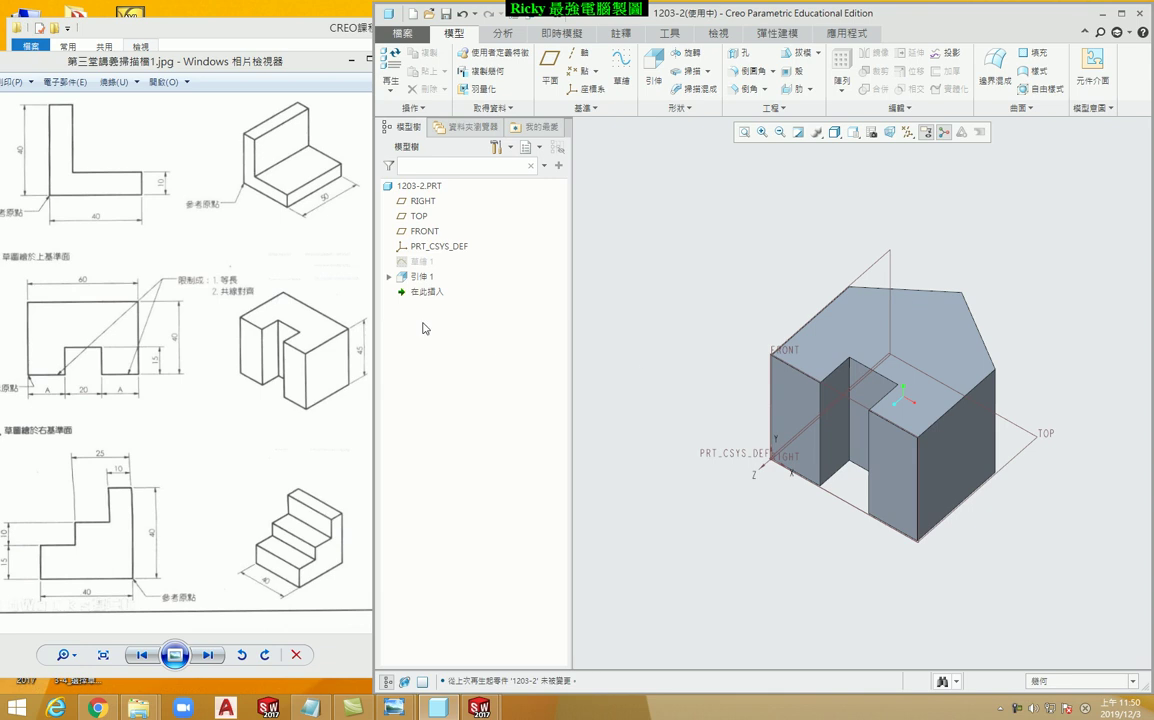
{"action": "left_click", "coordinate": [416, 262]}
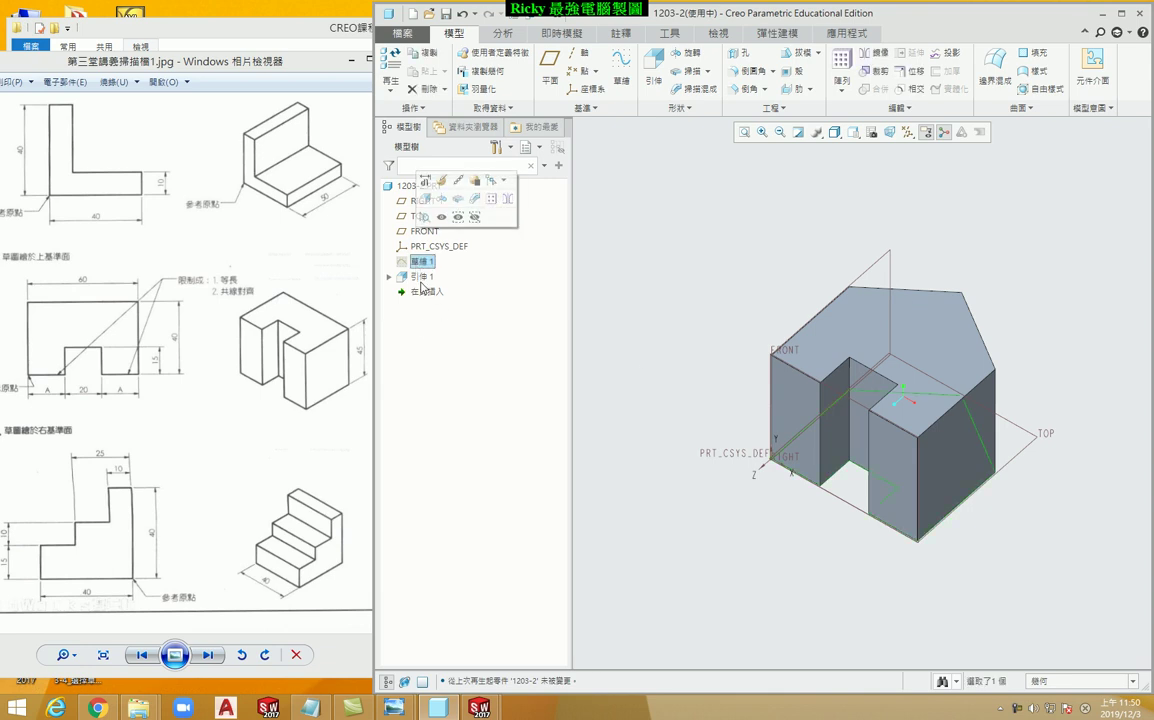
{"action": "left_click", "coordinate": [421, 279]}
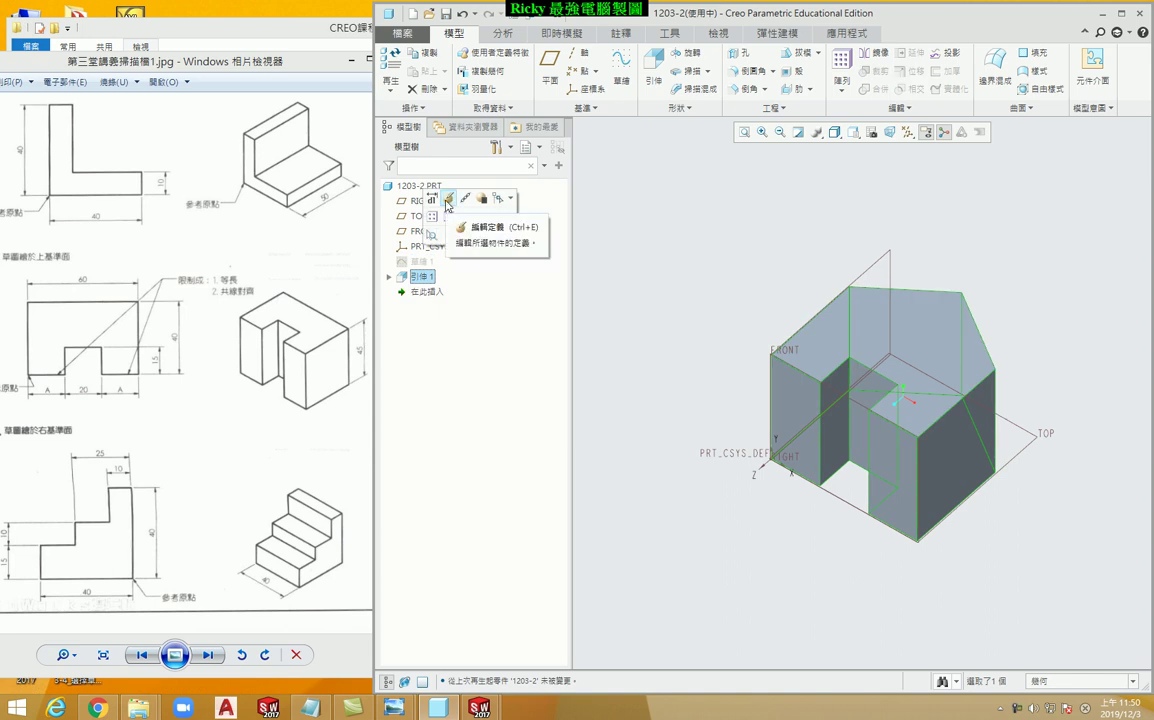
{"action": "left_click", "coordinate": [631, 335]}
{"action": "scroll", "coordinate": [604, 357], "scroll_direction": "up", "scroll_amount": 2}
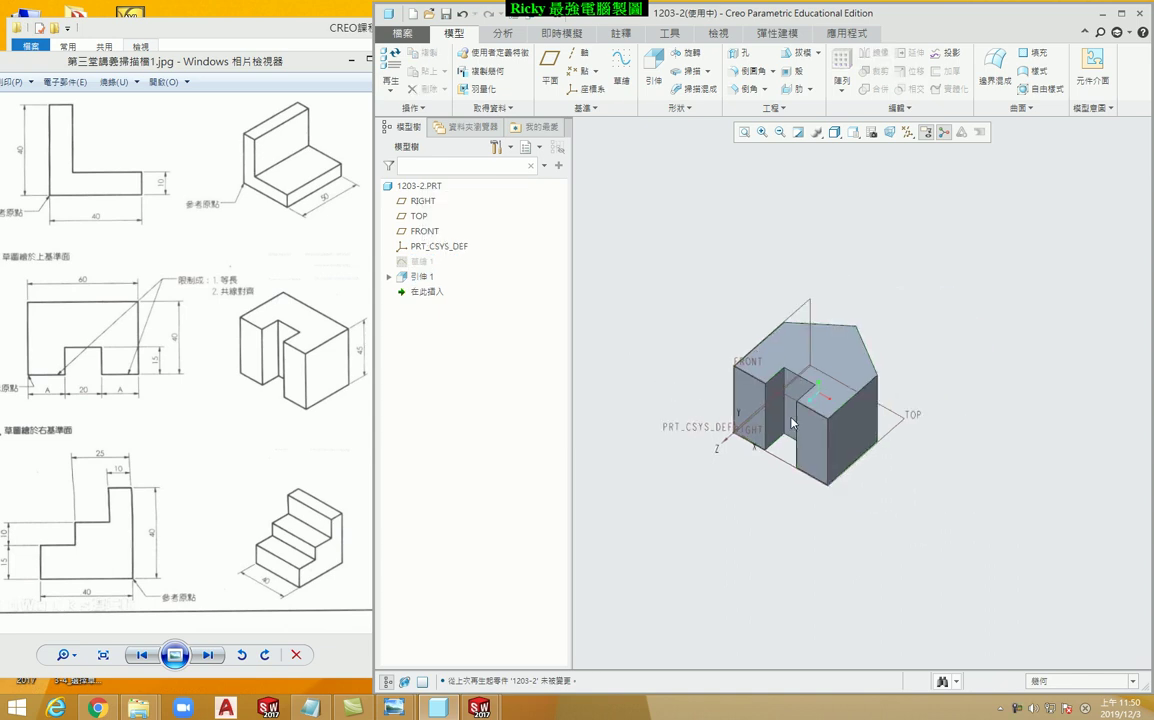
{"action": "middle_click_drag", "start_coordinate": [606, 411], "coordinate": [696, 425]}
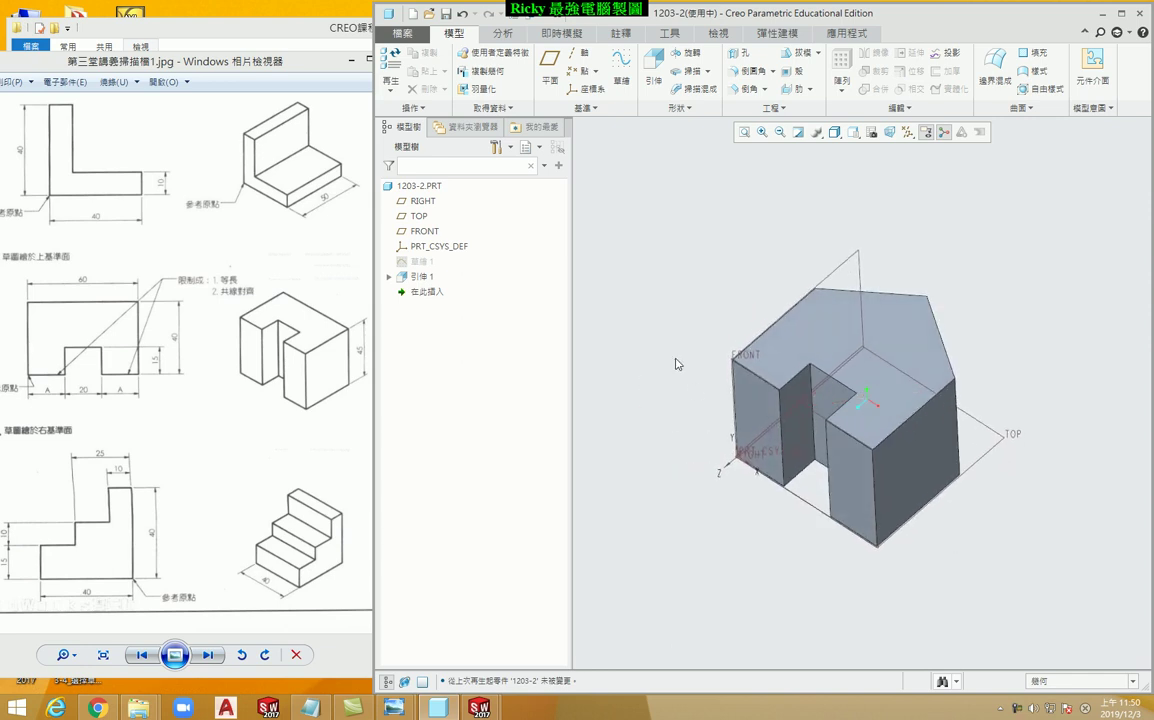